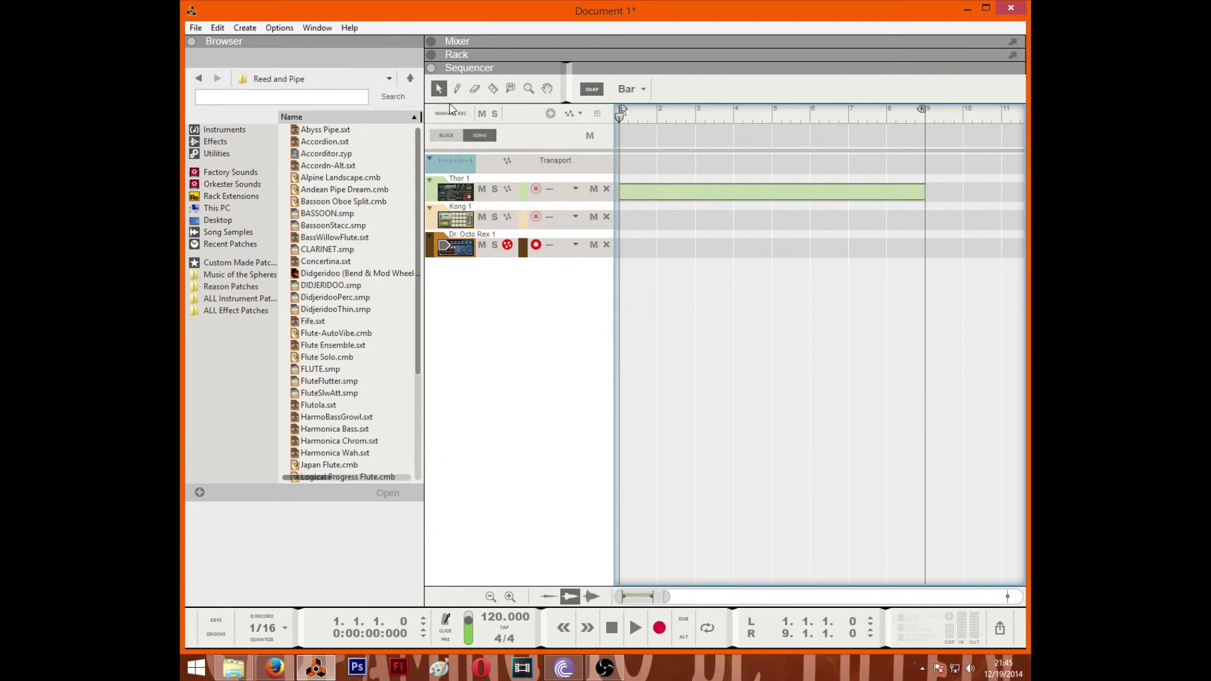
Switch through each sequencer editing tool in turn, from Pencil to Hand, and finish on the Selection tool
key("w")
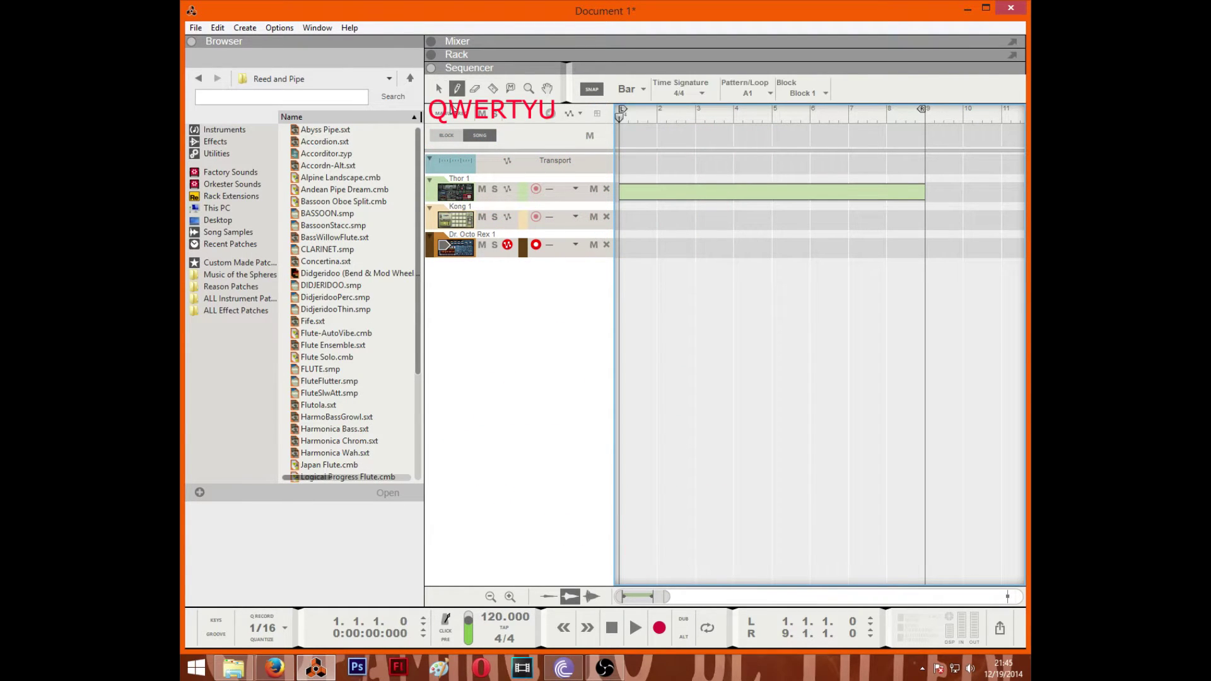
key("e")
key("r")
key("t")
key("y")
key("u")
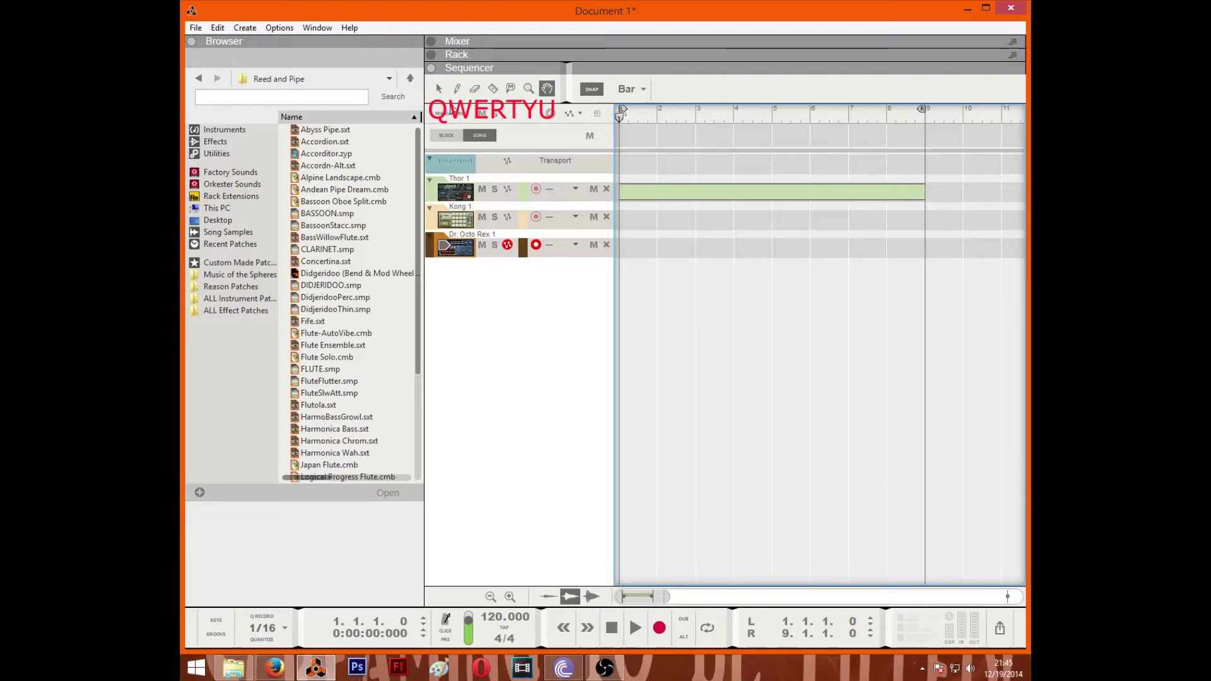
key("q")
key("w")
key("e")
key("r")
key("t")
key("y")
key("u")
left_click(440, 90)
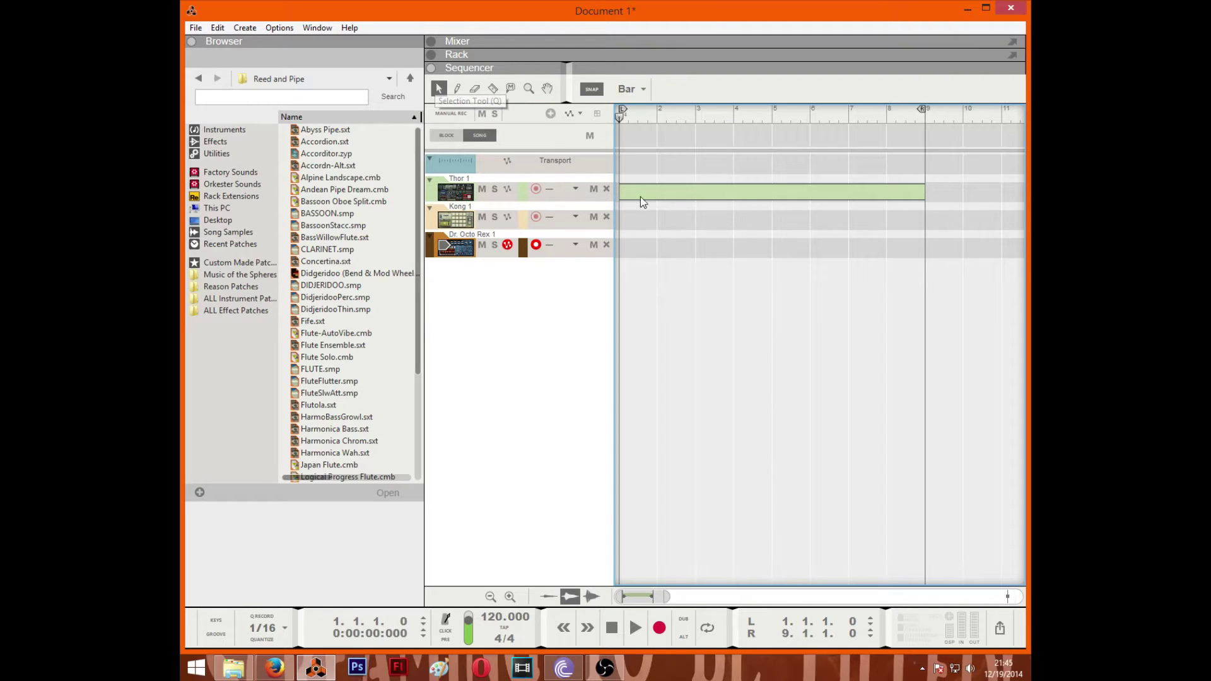
Try moving and resizing the Thor 1 clip, finishing with it spanning bars 1 to 9
left_click_drag(641, 193, 721, 199)
left_click_drag(968, 192, 924, 192)
left_click_drag(715, 196, 676, 199)
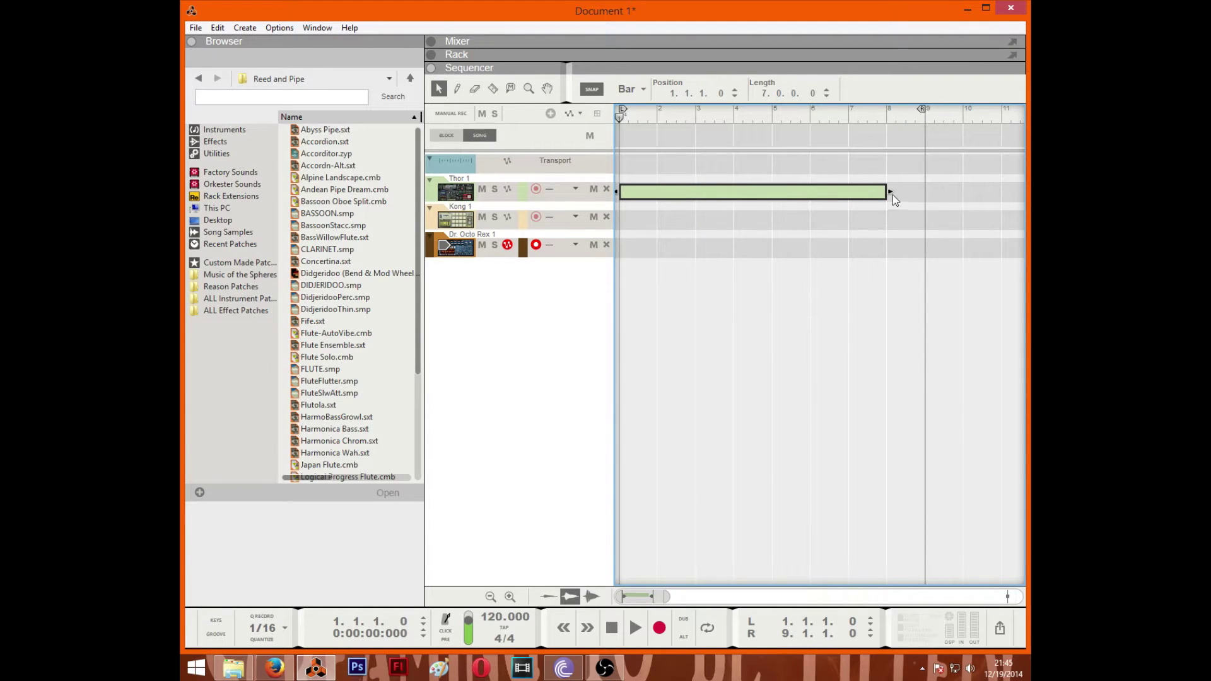
left_click_drag(890, 191, 925, 193)
Draw a Kong 1 clip from bar 1 to 9 and a Dr. Octo Rex 1 clip from bar 3 to 6
left_click_drag(647, 225, 925, 217)
left_click(723, 246)
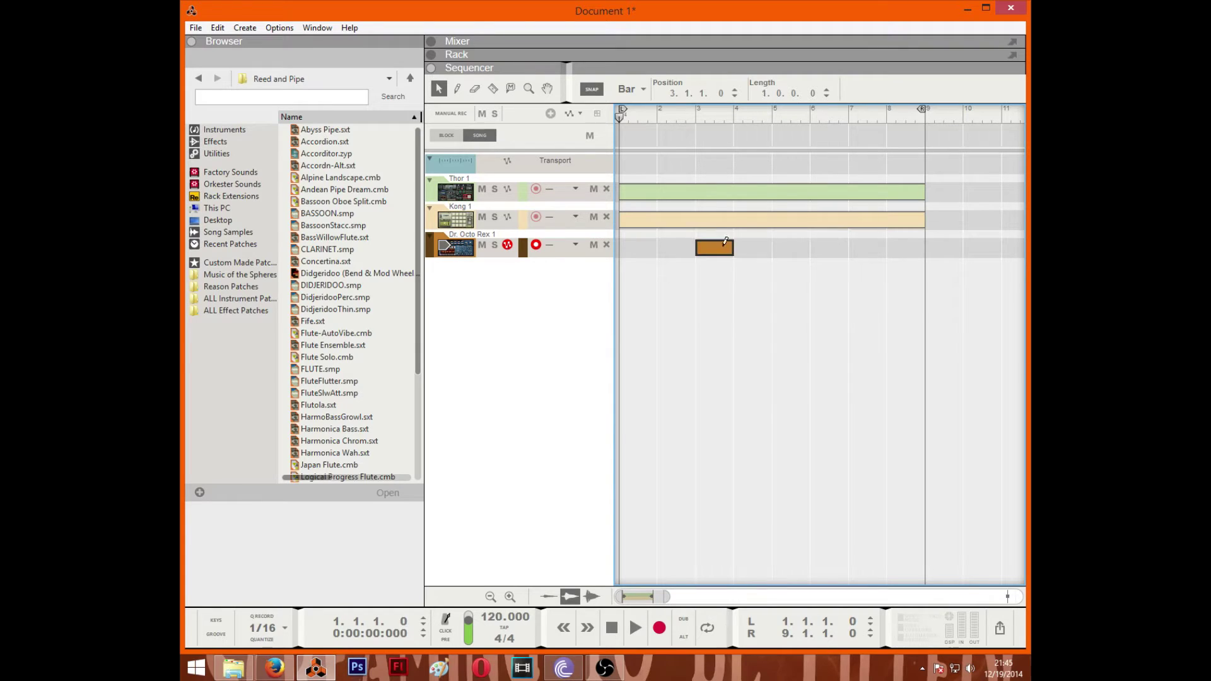
left_click_drag(725, 242, 806, 243)
Draw an E 2 note about four bars long at position 2.1.2.0 inside the Kong 1 clip, and close the clip editor
double_click(653, 217)
left_click_drag(710, 275, 859, 275)
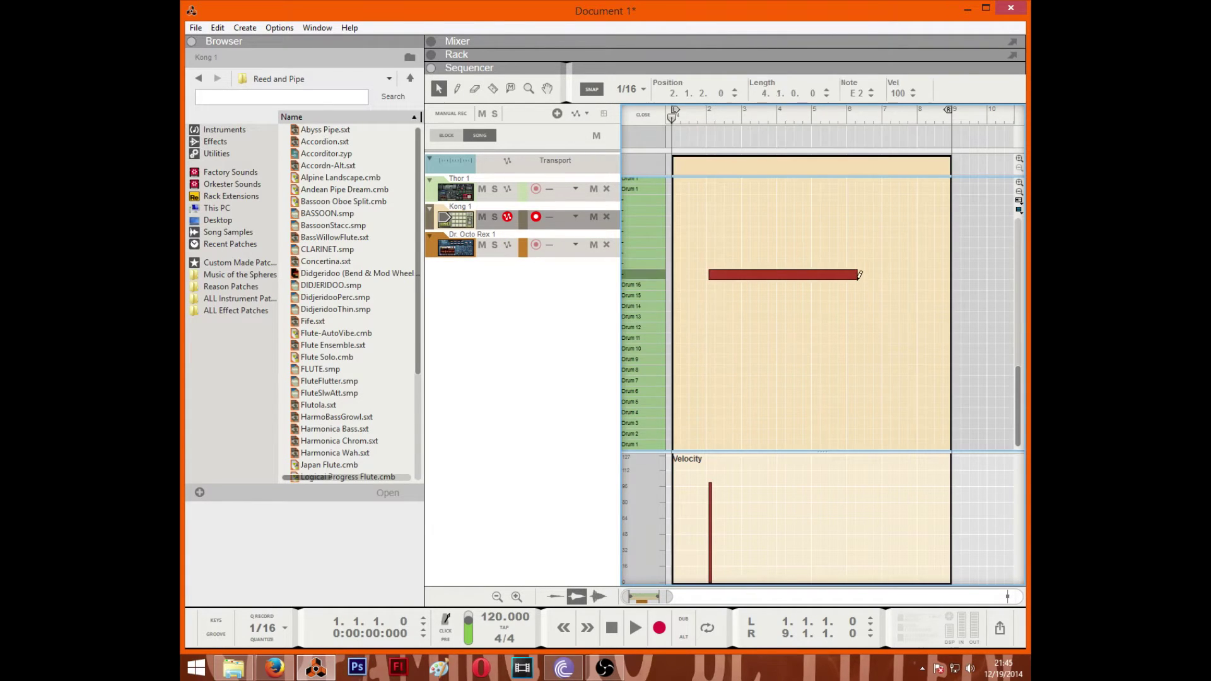
left_click(643, 114)
Delete all clips from the Thor 1, Kong 1 and Dr. Octo Rex 1 tracks
left_click_drag(731, 259, 653, 179)
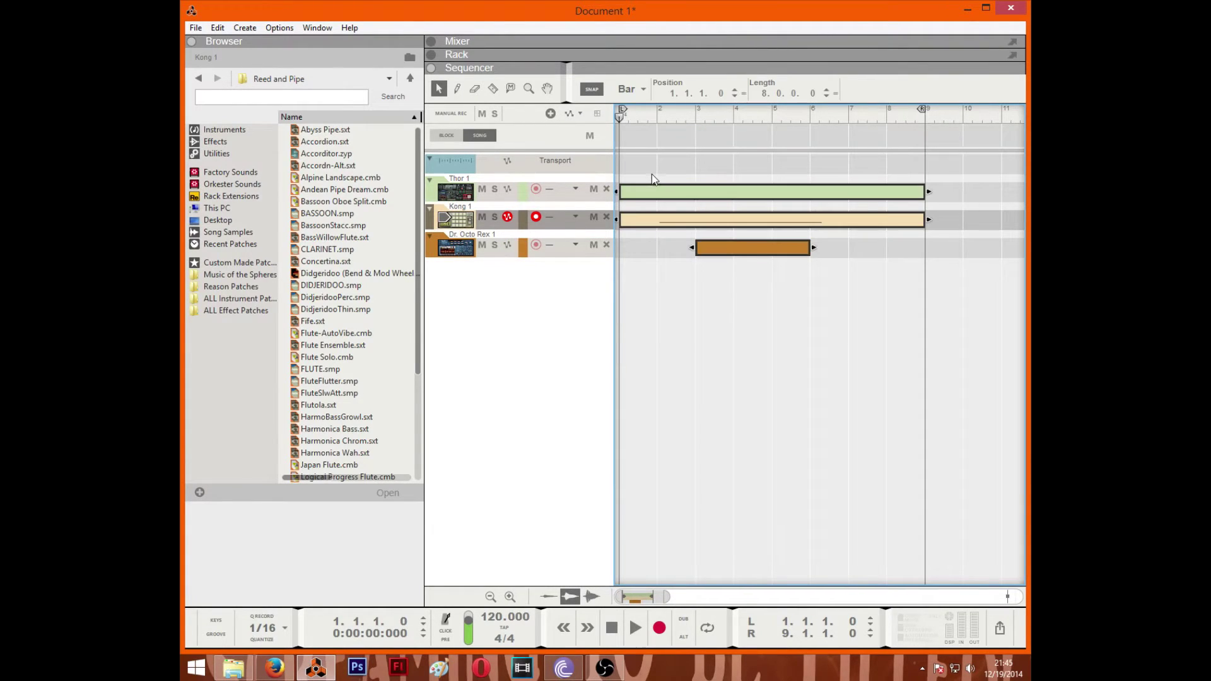
key("Delete")
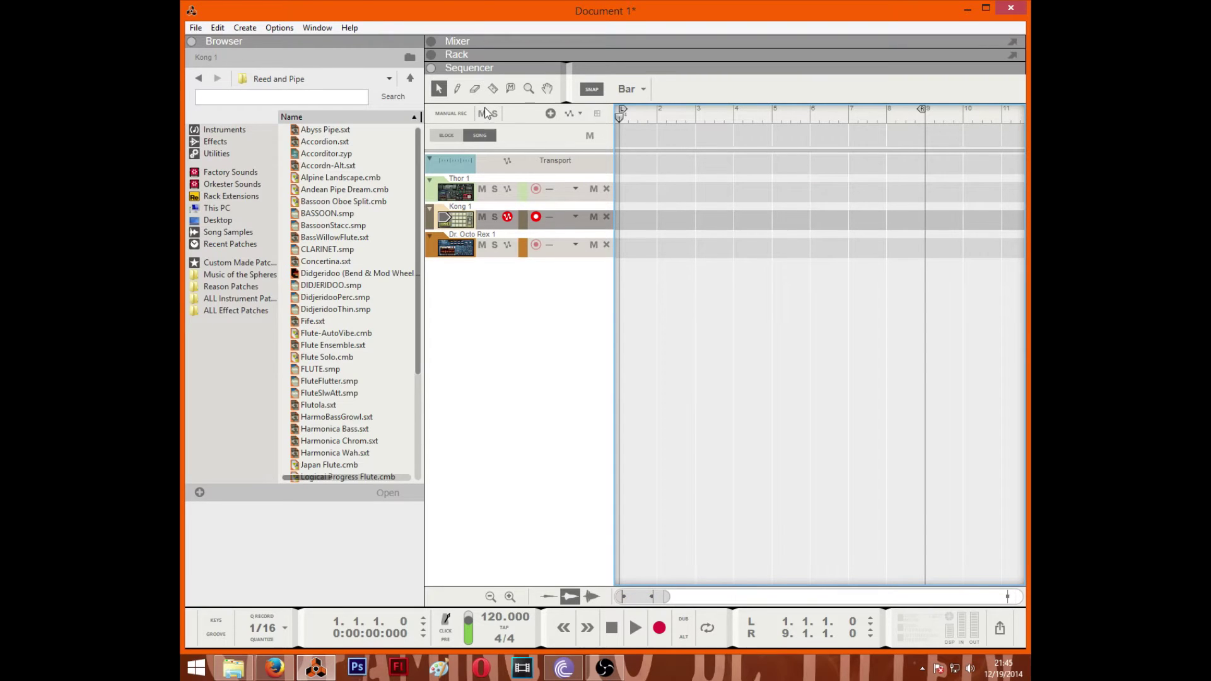
With the Pencil tool, draw clips on Thor 1 (bars 1–7), Kong 1 (bars 3–8) and Dr. Octo Rex 1 (bars 2–6 and 7–9)
left_click(457, 88)
left_click_drag(630, 189, 846, 191)
left_click_drag(699, 218, 883, 218)
left_click_drag(662, 247, 921, 248)
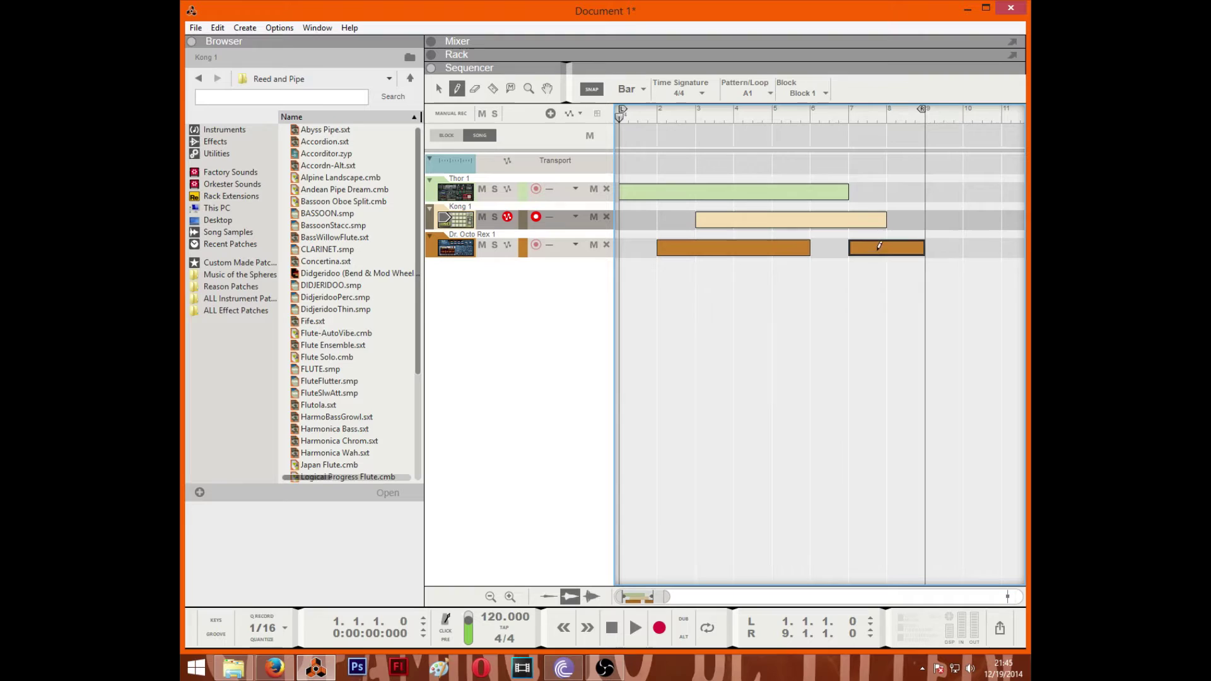
Add adjoining clips on Thor 1 from bar 7 to 10 and on Kong 1 from bars 1 to 3 and 8 to 10
left_click_drag(853, 191, 958, 190)
left_click_drag(634, 219, 690, 218)
left_click_drag(889, 218, 960, 218)
Erase every clip with the Eraser tool except the Thor 1 clip spanning bars 1 to 7
left_click(475, 88)
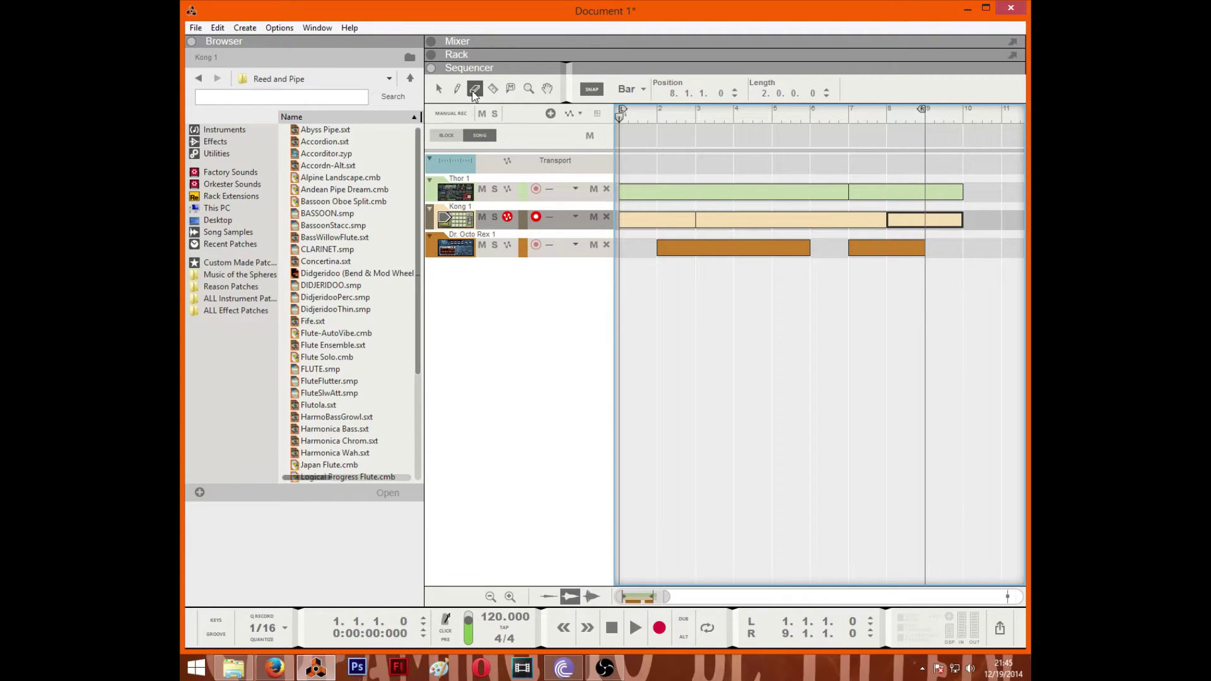
left_click(671, 223)
left_click(867, 193)
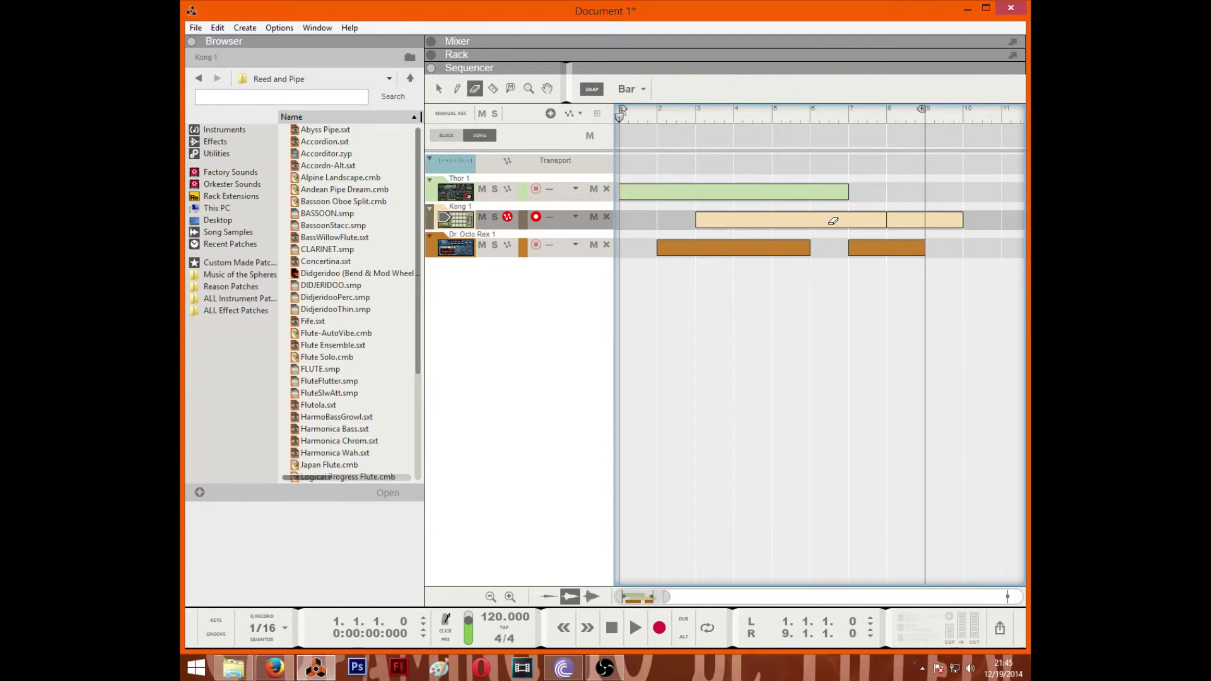
left_click(833, 221)
left_click(924, 221)
left_click(856, 250)
left_click(760, 247)
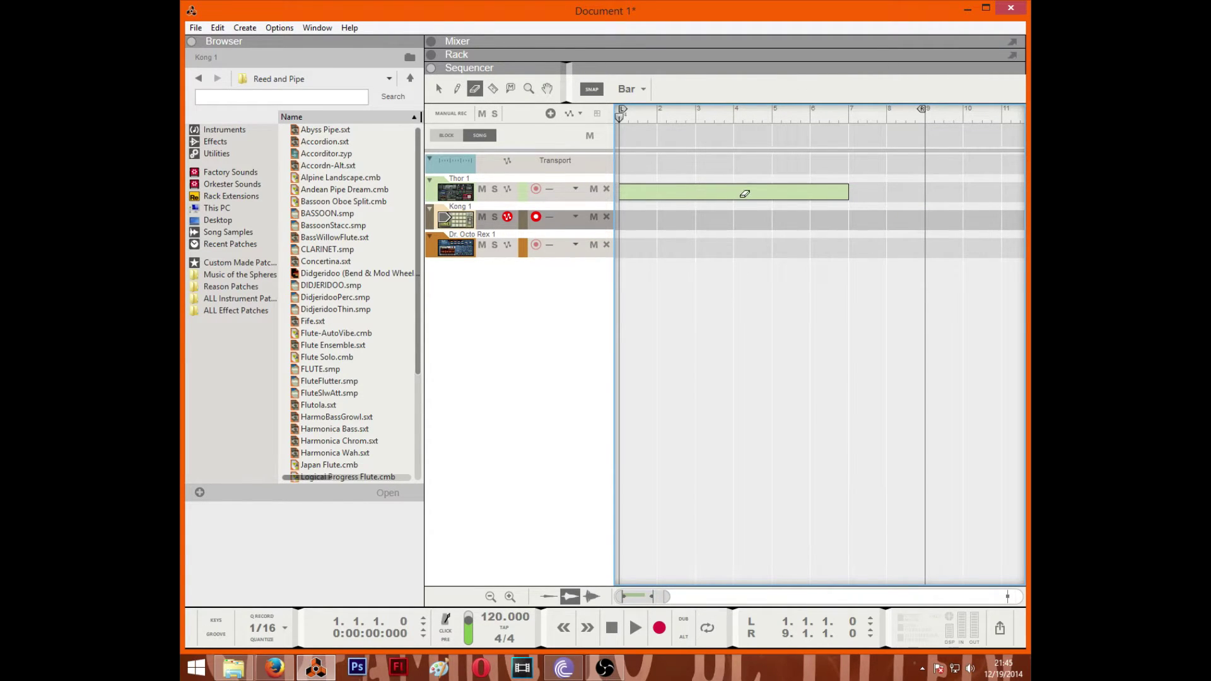
Split the Thor 1 clip at bars 4 and 6 with the Razor tool, and undo both cuts
left_click(493, 88)
left_click(736, 191)
left_click(814, 191)
key("ctrl+z")
key("ctrl+z")
Try splitting the Thor 1 clip at bar 3 and moving its second part to the Kong 1 track, and undo these changes
left_click_drag(696, 183, 848, 201)
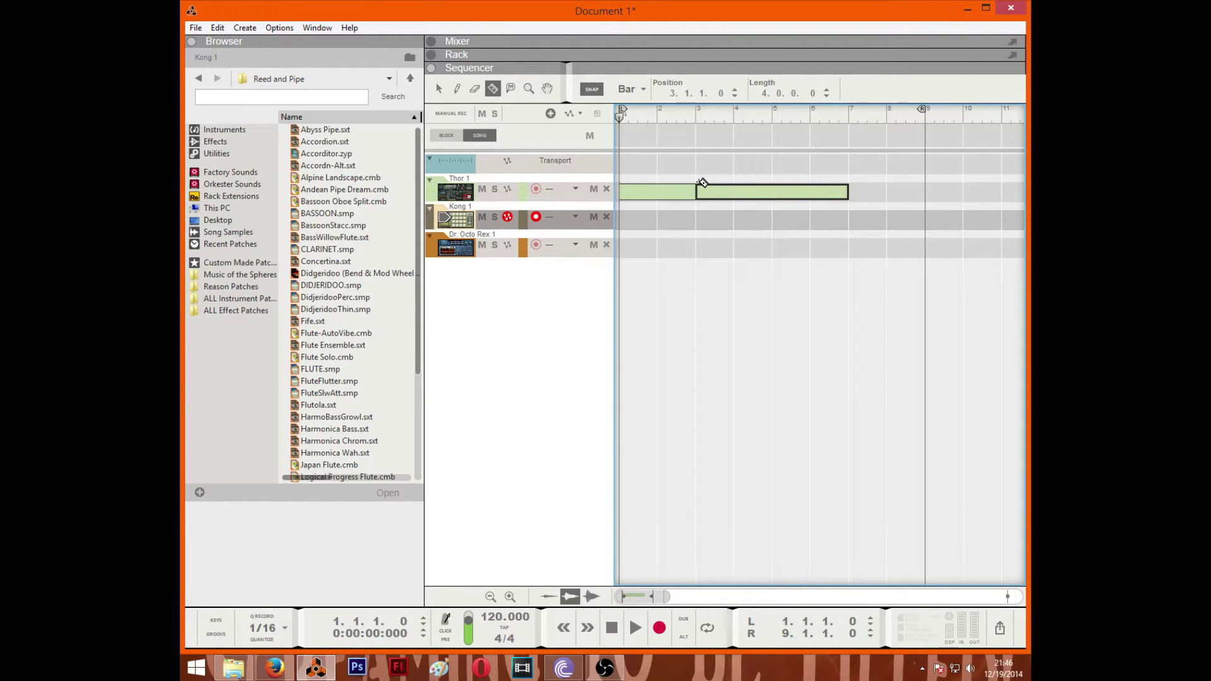
mouse_move(696, 184)
left_mouse_down()
mouse_move(784, 258)
mouse_move(859, 259)
left_mouse_up()
left_click(439, 88)
left_click_drag(831, 192, 833, 220)
key("ctrl+z")
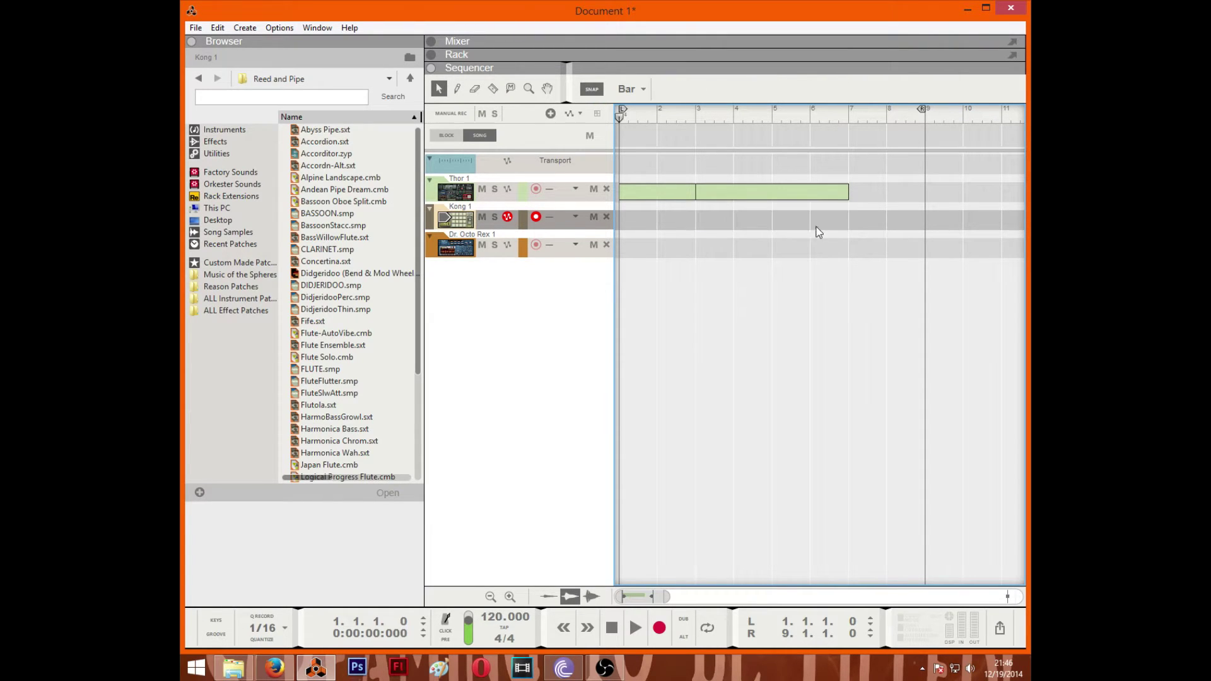
key("ctrl+z")
key("ctrl+z")
Draw a Kong 1 clip from bar 1 to 8 and a Dr. Octo Rex 1 clip from bar 1 to 9
left_click_drag(627, 218, 873, 224)
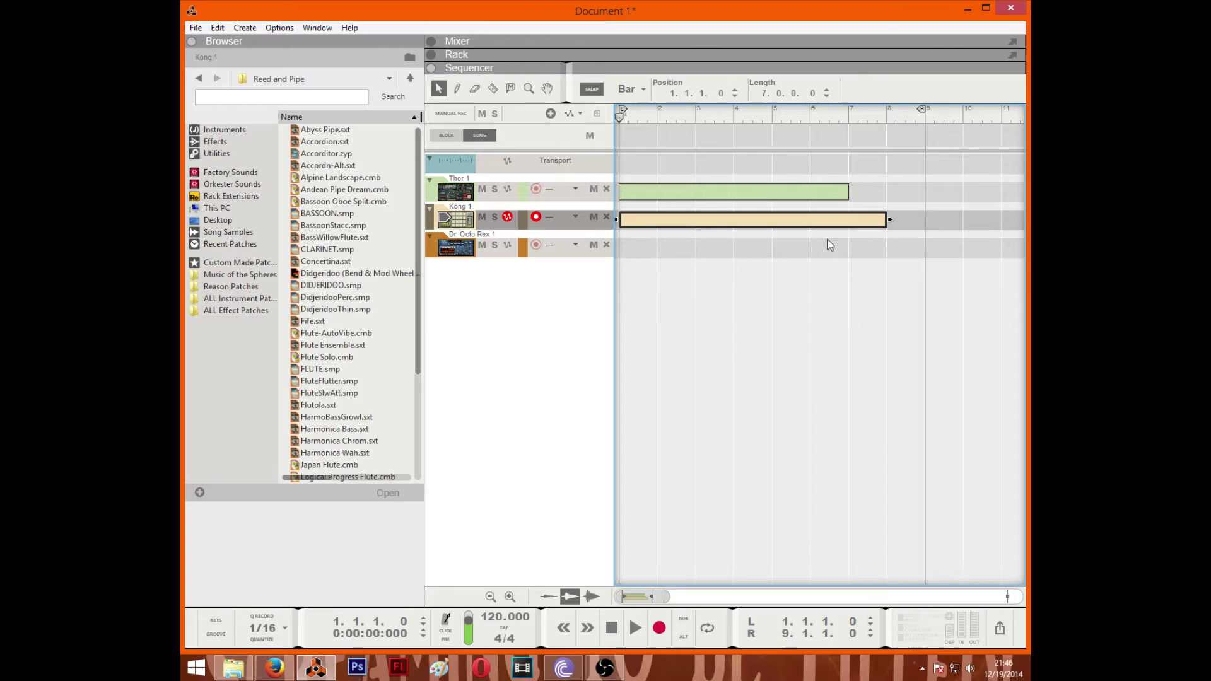
left_click_drag(629, 246, 940, 249)
left_click_drag(653, 251, 908, 248)
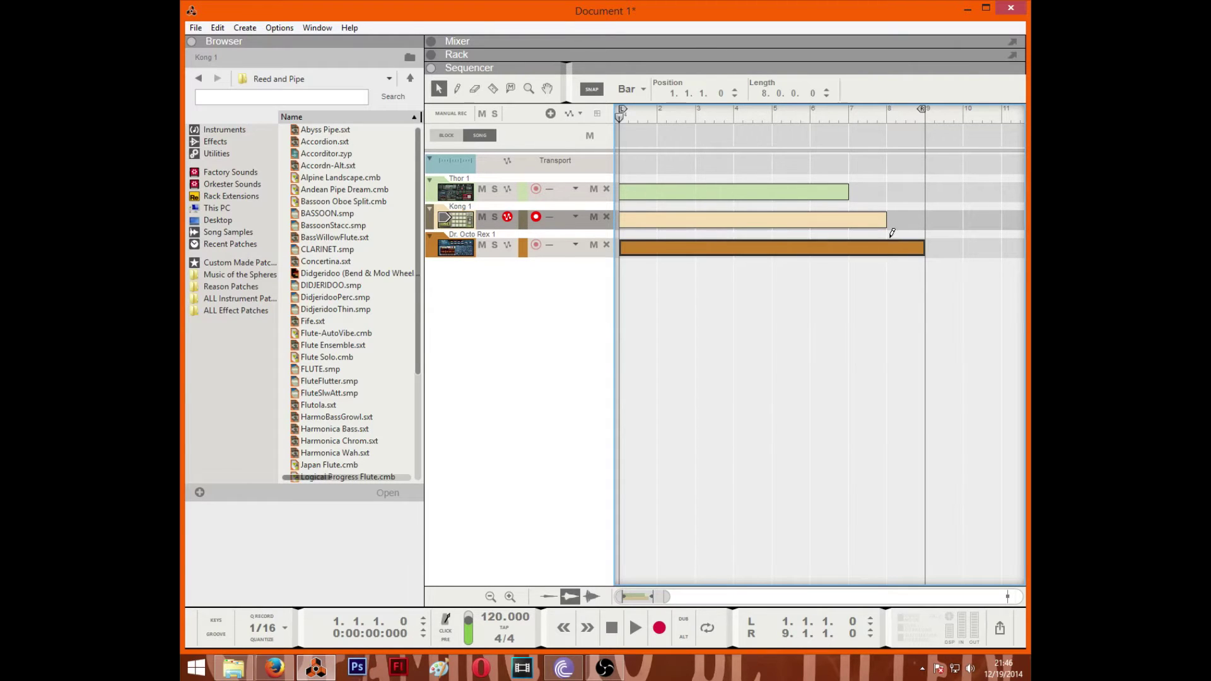
Split the clips on all three tracks together at bar 3 with the Razor tool, and join the pieces again
left_click(493, 88)
left_click_drag(711, 189, 940, 284)
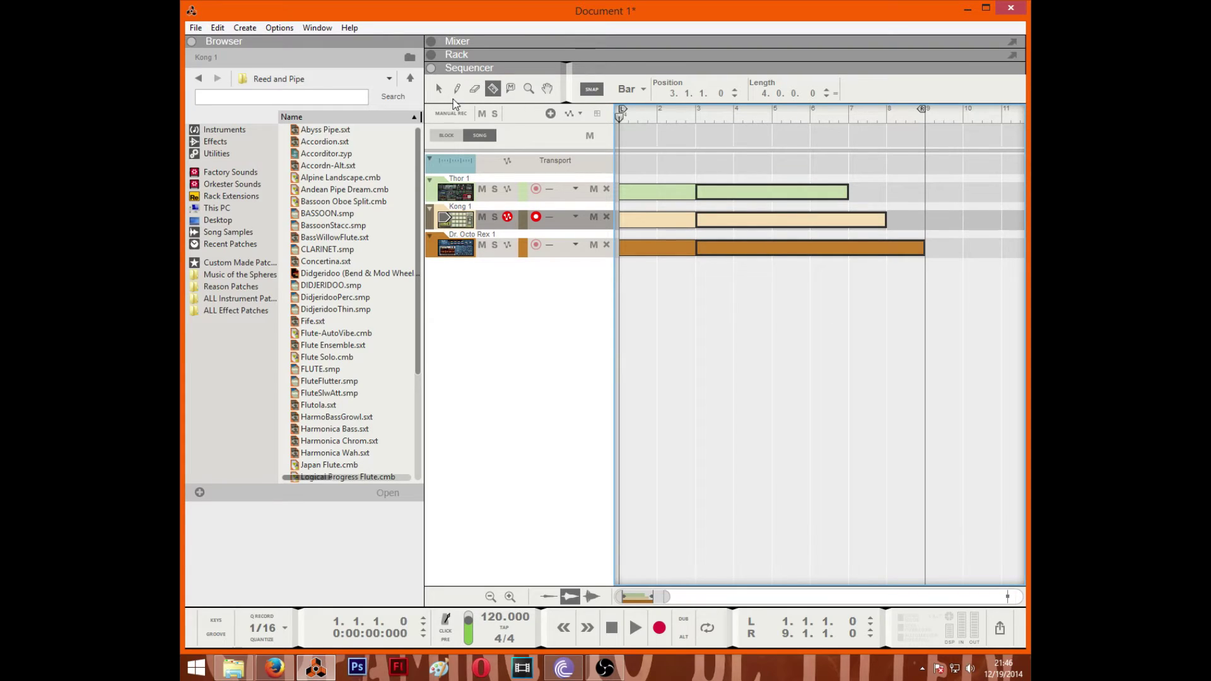
key("ctrl+j")
Mute the Dr. Octo Rex 1, Thor 1 and Kong 1 clips with the Mute tool
left_click(511, 89)
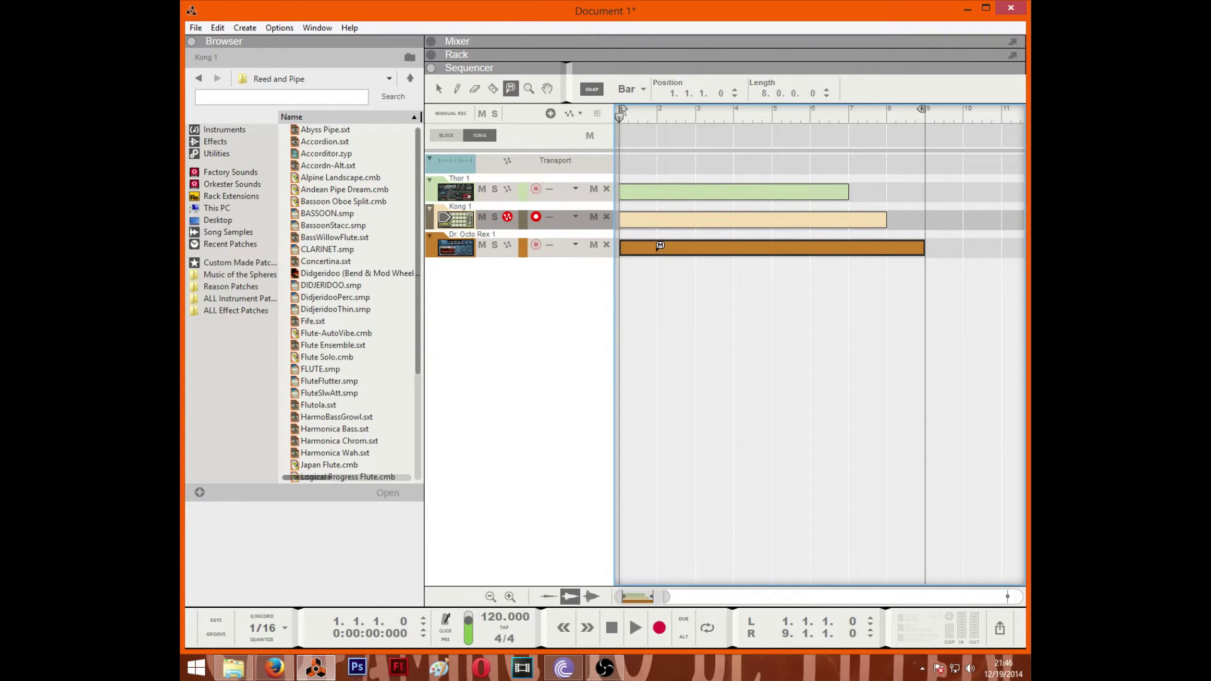
left_click(635, 247)
left_click(717, 186)
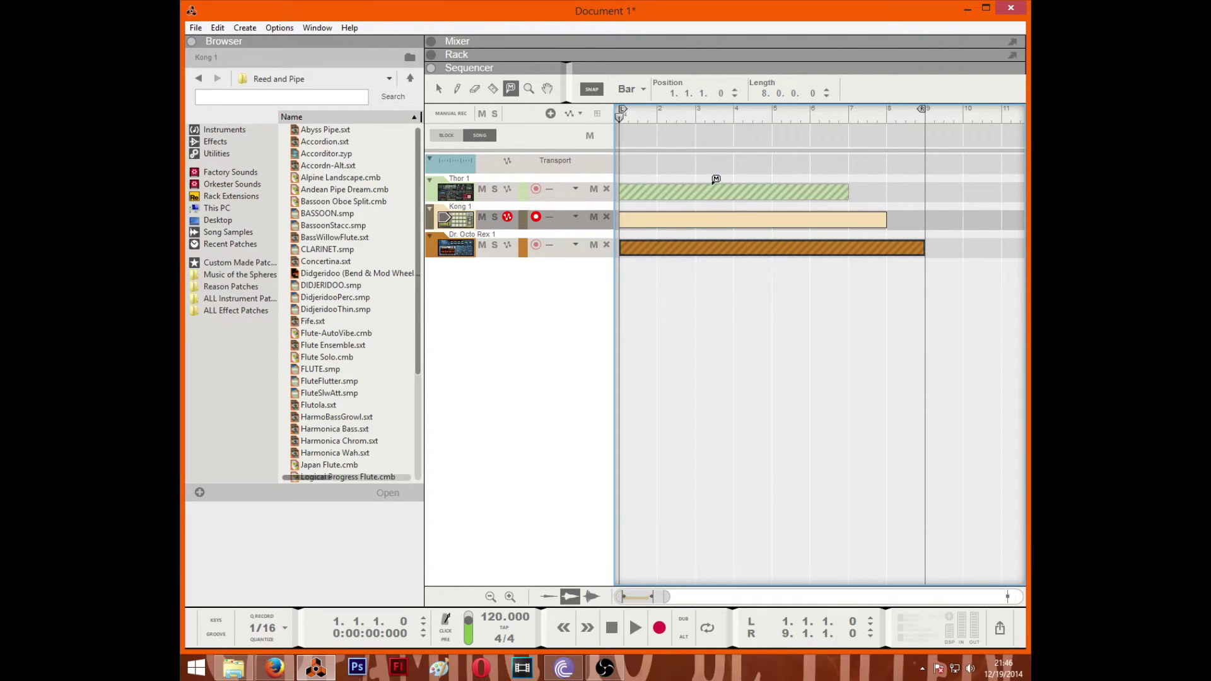
left_click(720, 217)
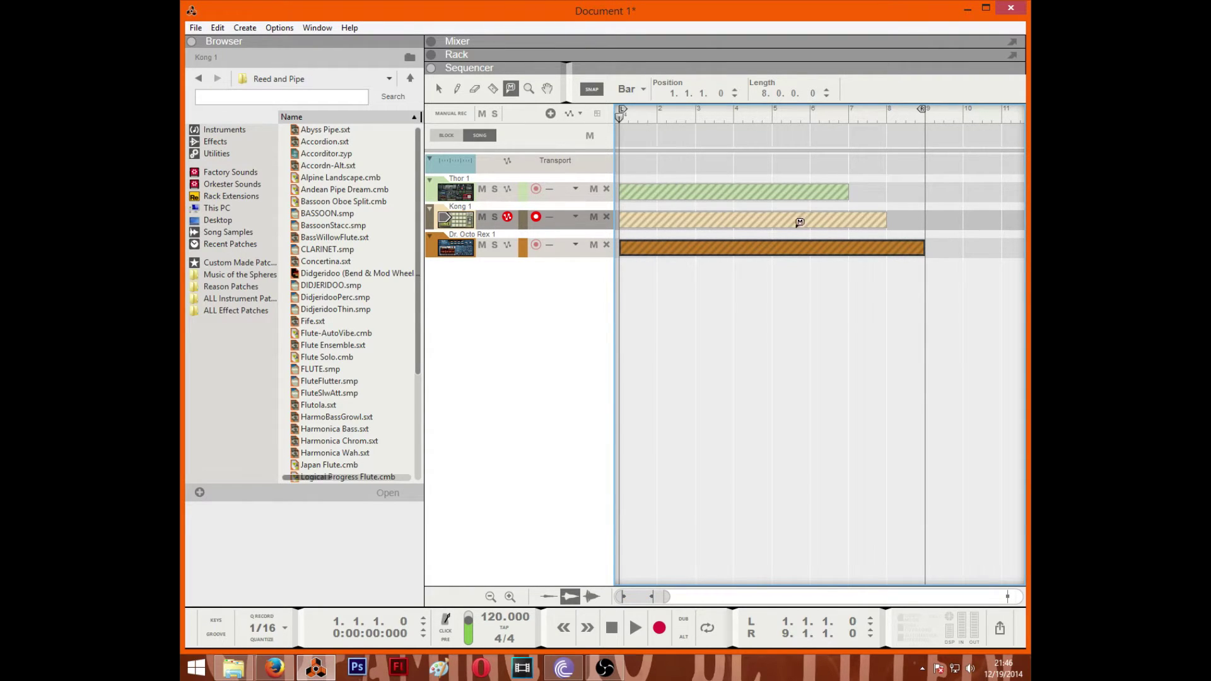
Unmute the clips on all three tracks
left_click(696, 245)
left_click(713, 219)
left_click(720, 190)
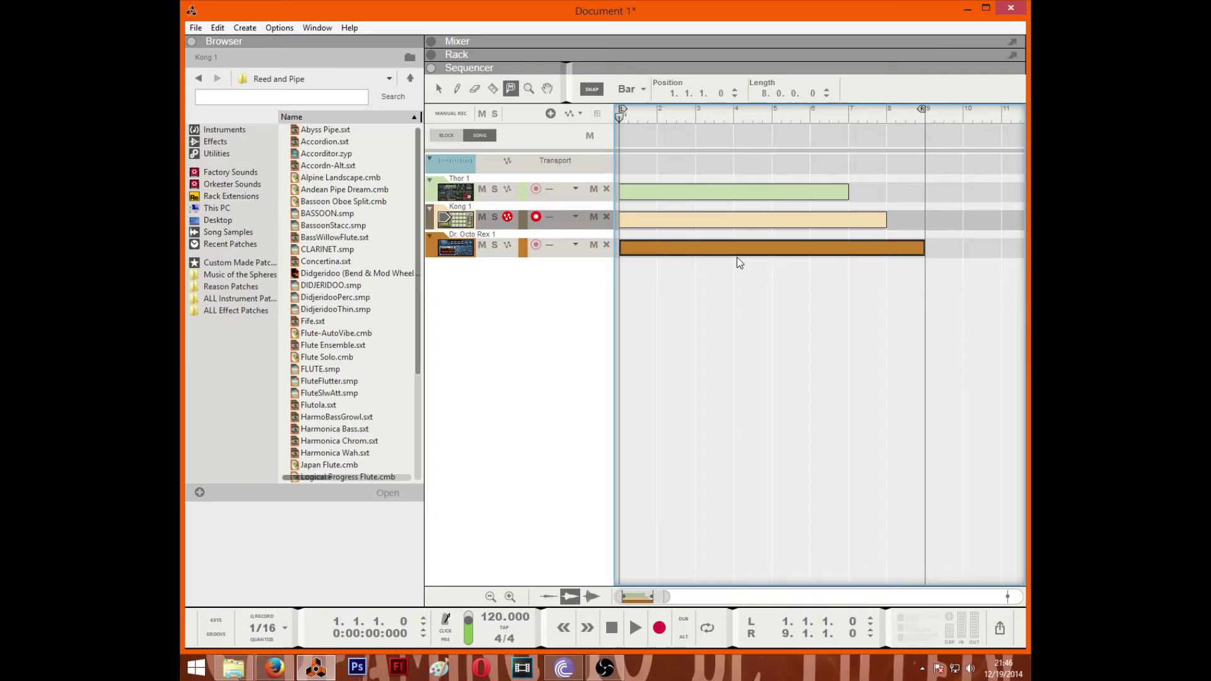
Magnify the arrangement around the clips with the Magnify tool, and widen the view to about bar 33
left_click(529, 91)
left_click(745, 305)
left_click(745, 305)
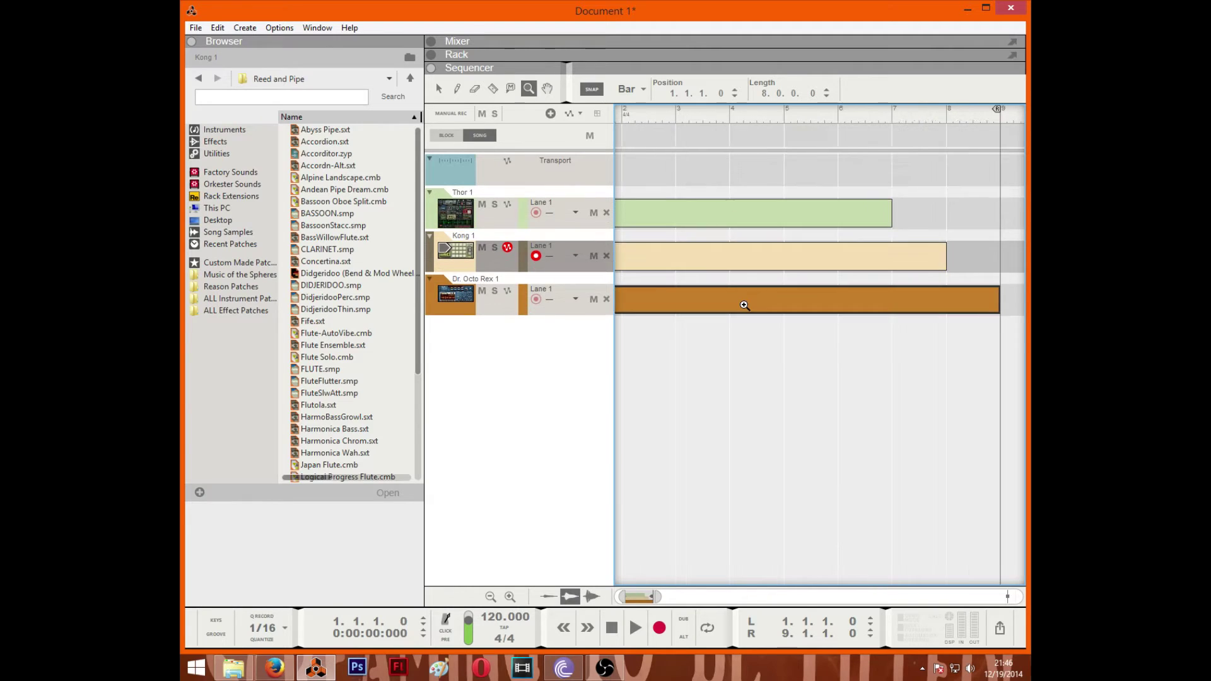
left_click(745, 306)
left_click(745, 305)
right_click(744, 305)
left_click(712, 274)
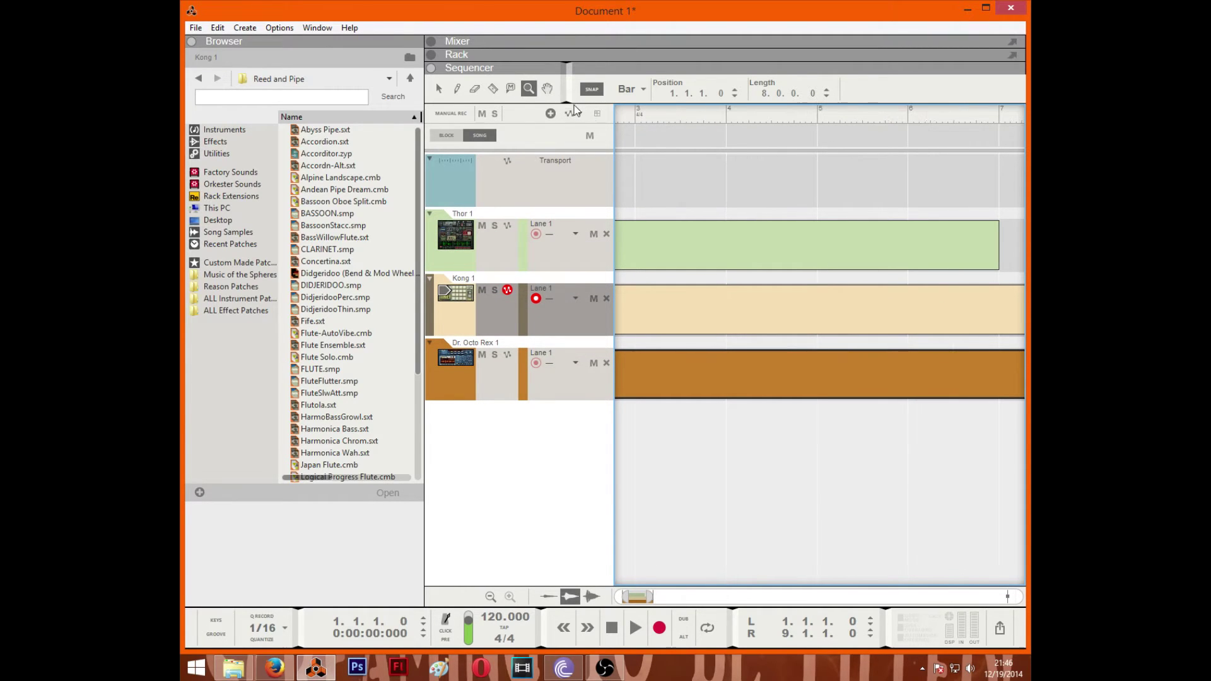
left_click_drag(656, 597, 760, 596)
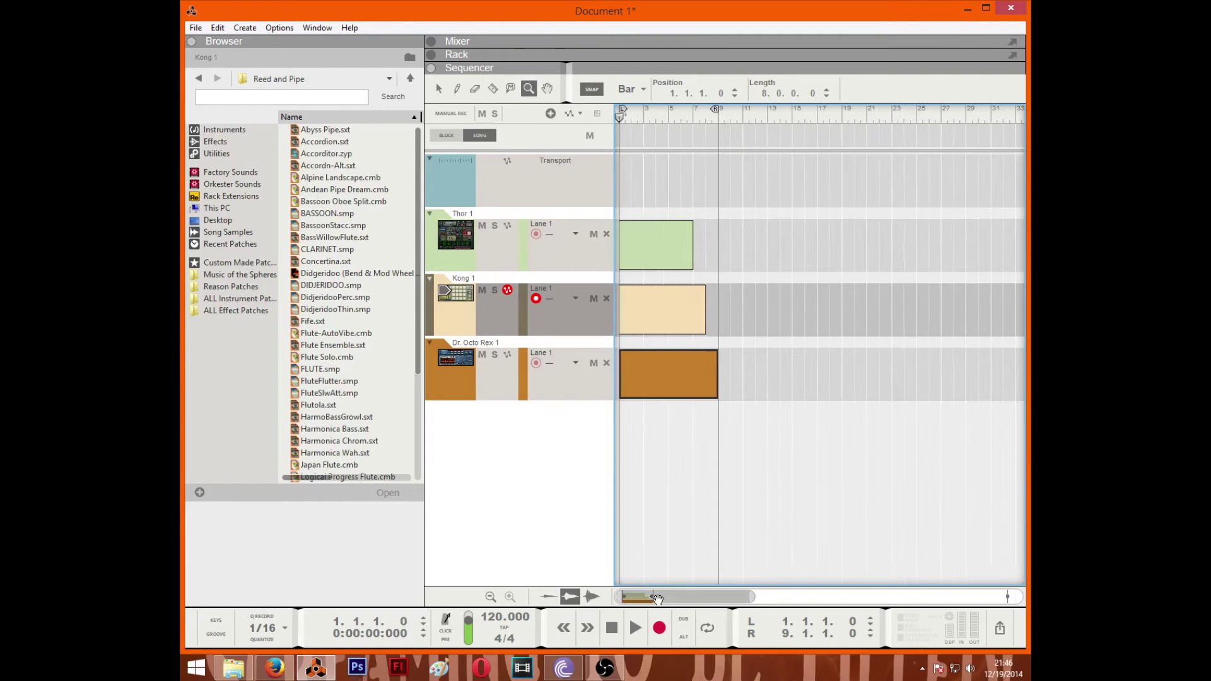
Magnify selected areas around the clips by framing them, and zoom back out to the full song
left_click(527, 92)
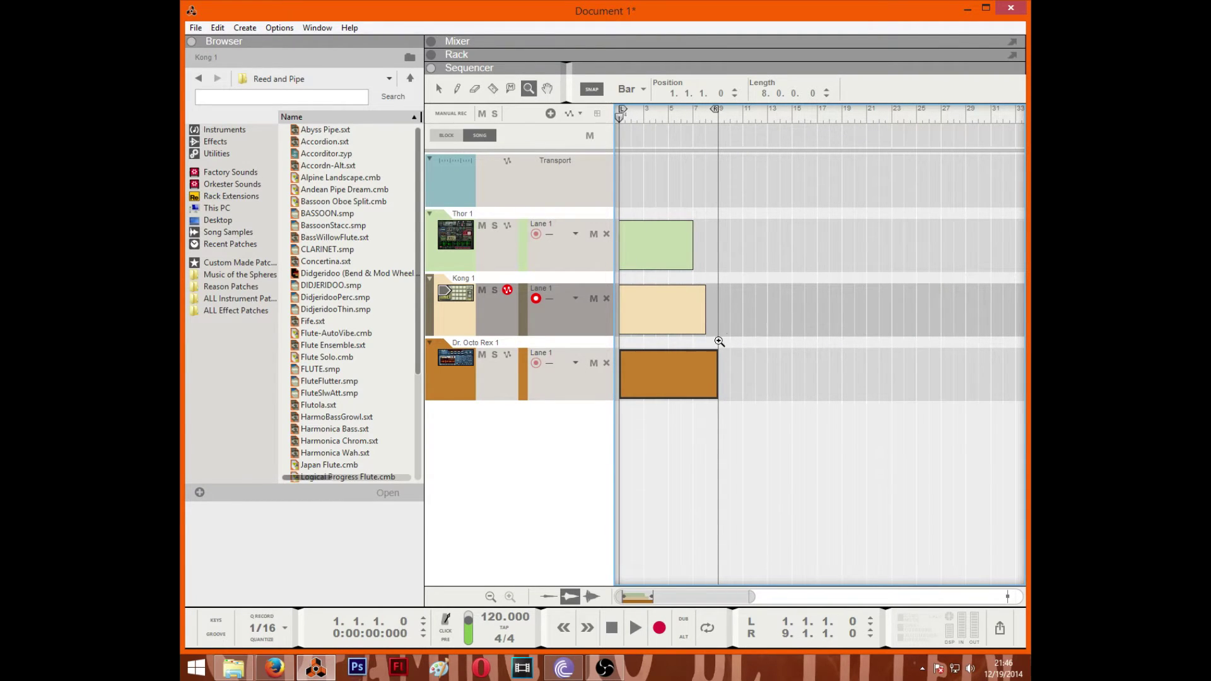
left_click_drag(729, 333, 693, 315)
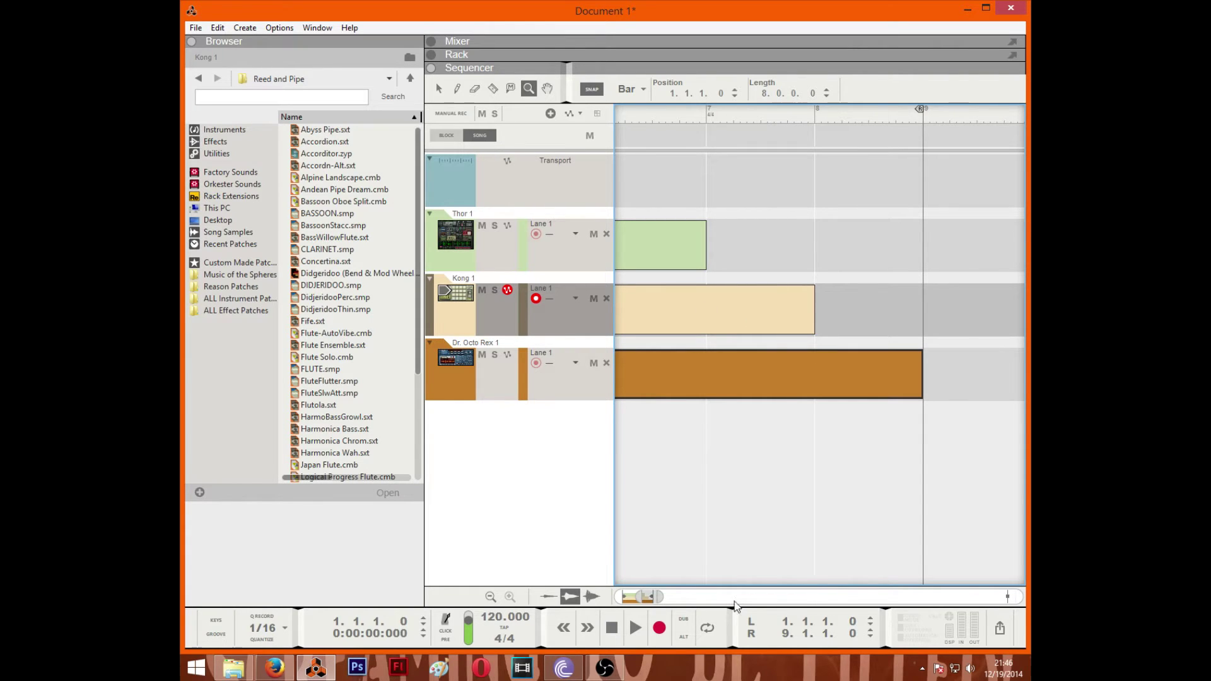
left_click_drag(663, 595, 865, 591)
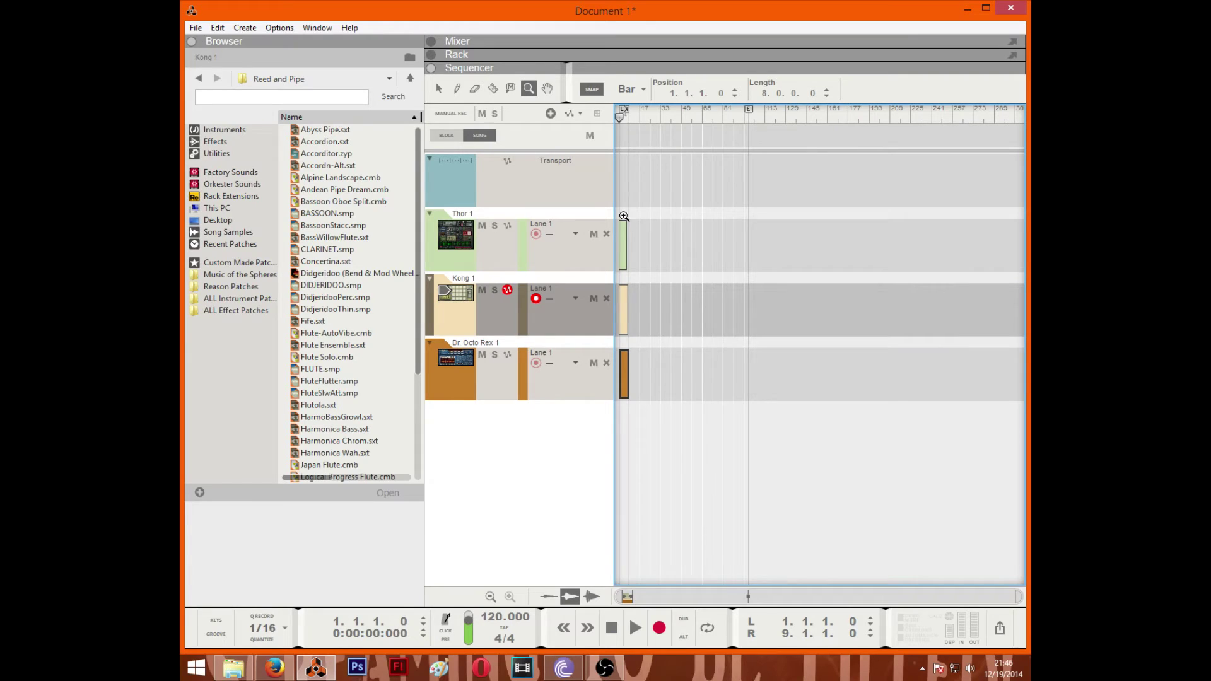
left_click_drag(624, 217, 630, 273)
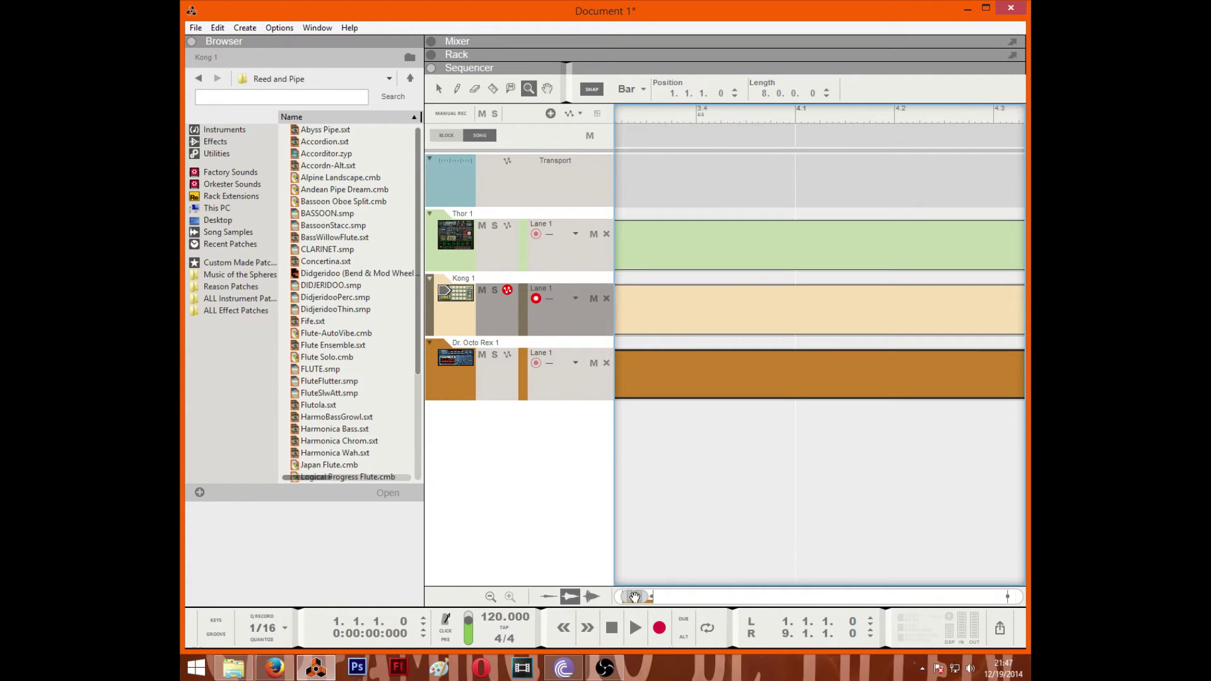
left_click_drag(650, 596, 825, 553)
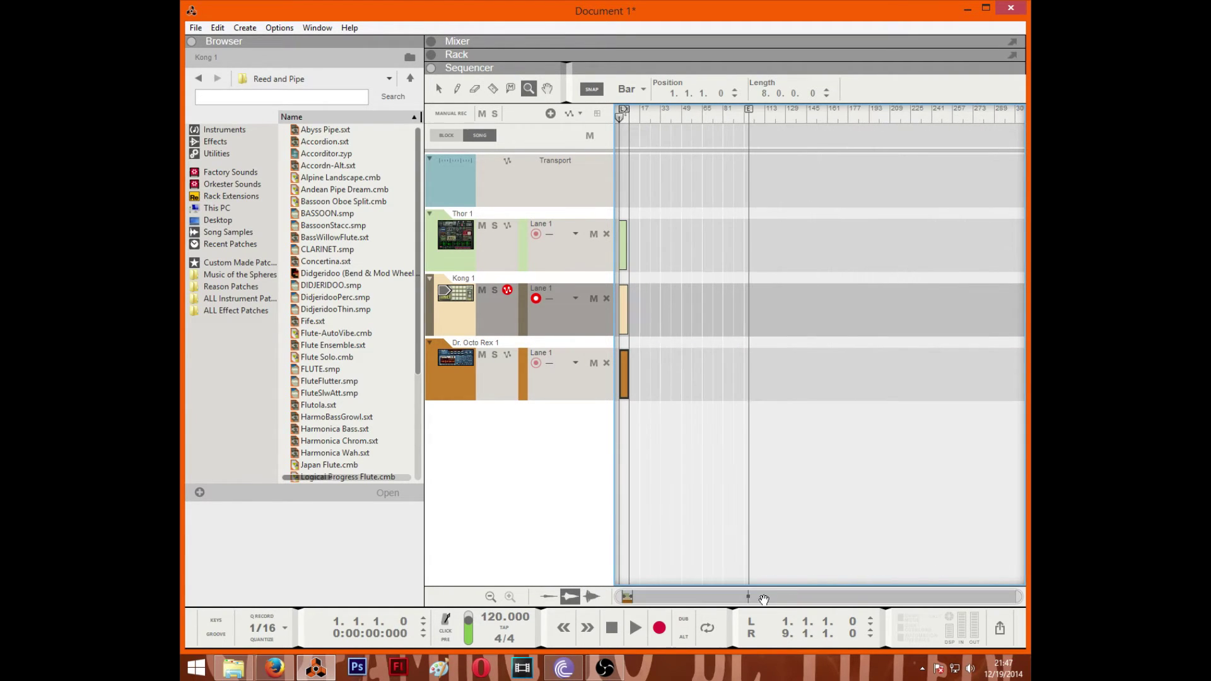
Zoom in on the first six bars, pan the arrangement with the Hand tool, and return to the Selection tool
left_click(547, 88)
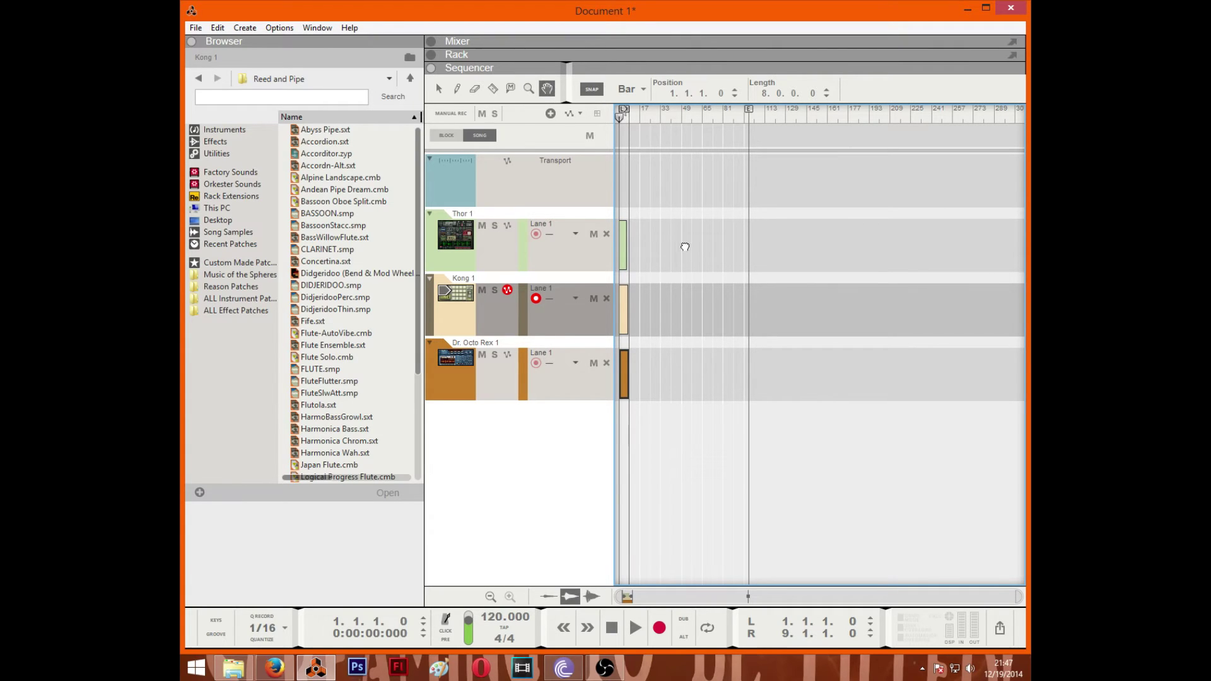
left_click_drag(1016, 597, 652, 597)
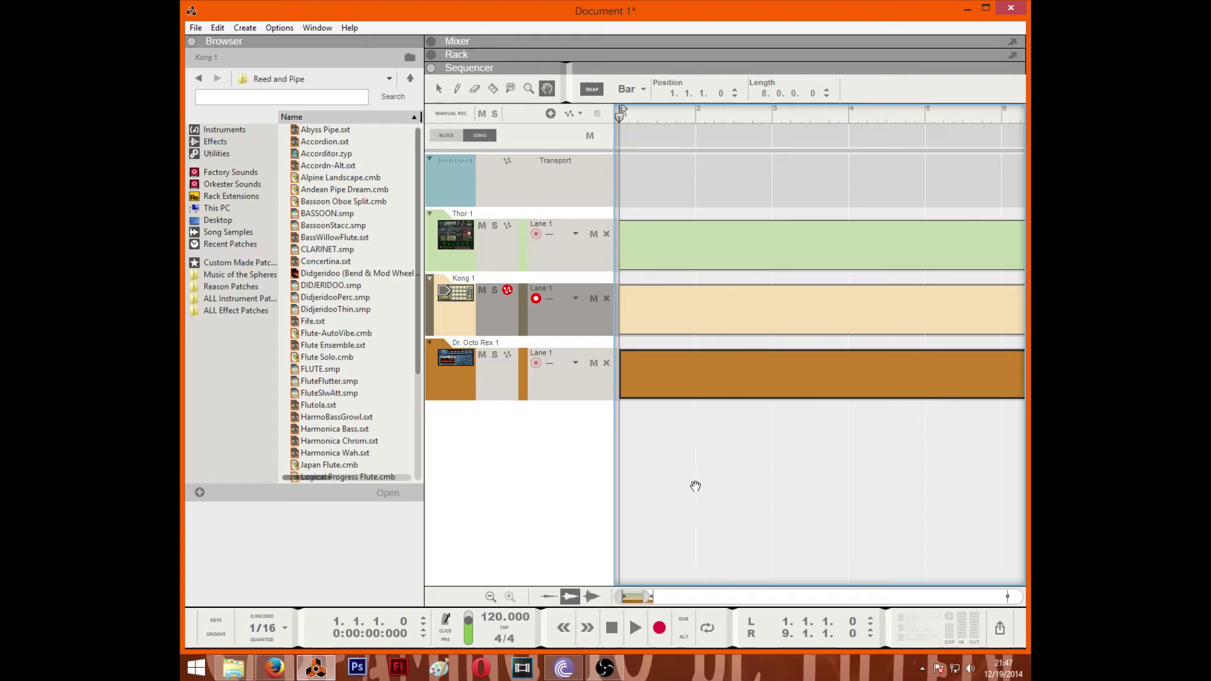
left_click_drag(817, 479, 532, 445)
mouse_move(826, 444)
left_mouse_down()
mouse_move(767, 376)
mouse_move(656, 354)
mouse_move(956, 461)
mouse_move(955, 444)
mouse_move(703, 368)
mouse_move(753, 373)
mouse_move(649, 362)
mouse_move(789, 324)
mouse_move(774, 362)
mouse_move(826, 346)
left_mouse_up()
left_click(439, 89)
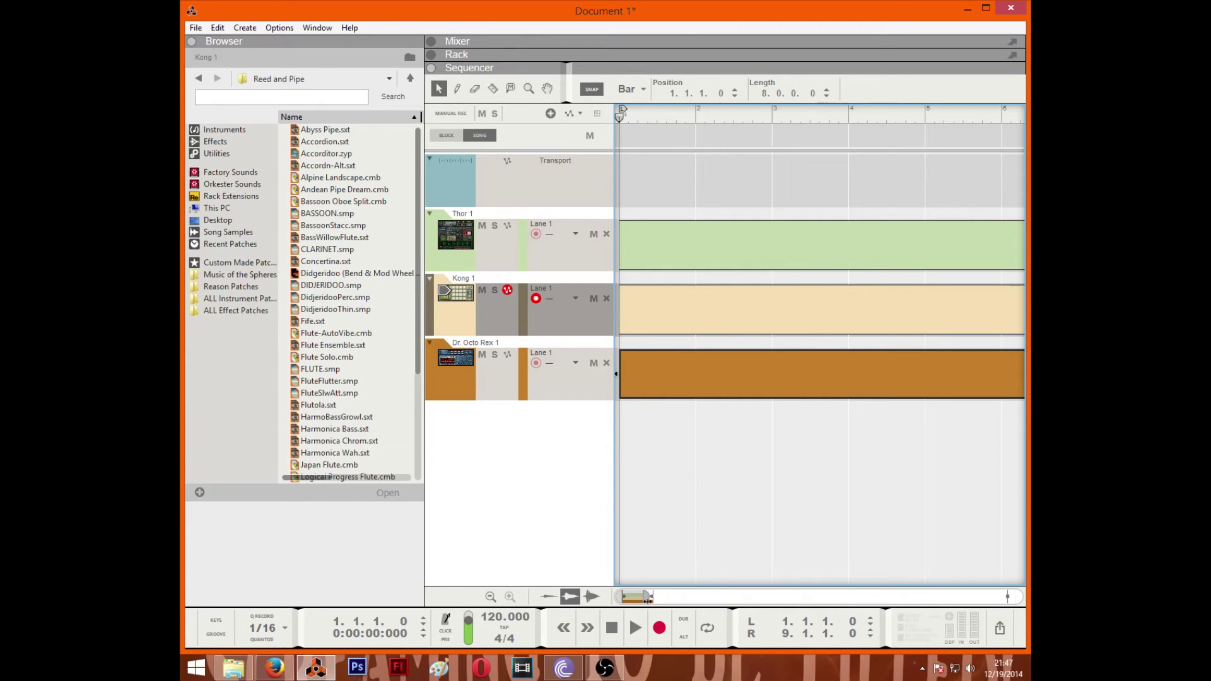
Zoom the arrangement in horizontally and back out to show about the first 20 bars
key("h")
key("h")
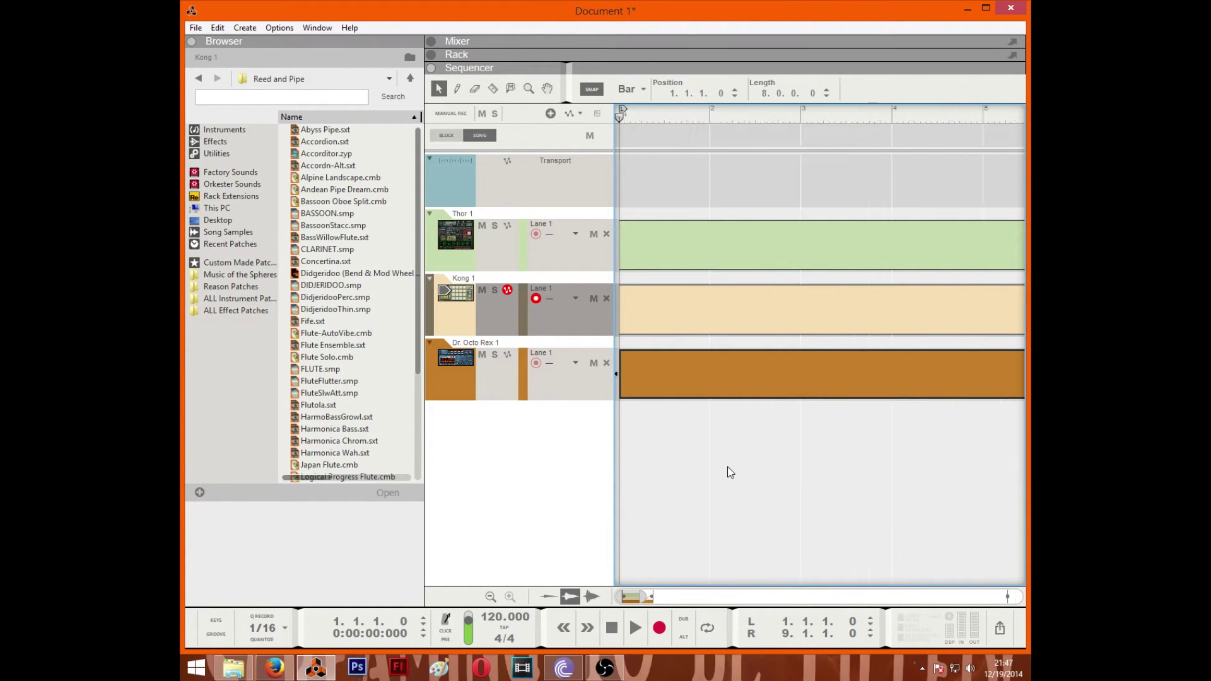
key("g")
key("g")
key("g")
key("g")
key("g")
key("g")
key("g")
key("g")
key("g")
key("g")
key("g")
key("g")
key("g")
key("g")
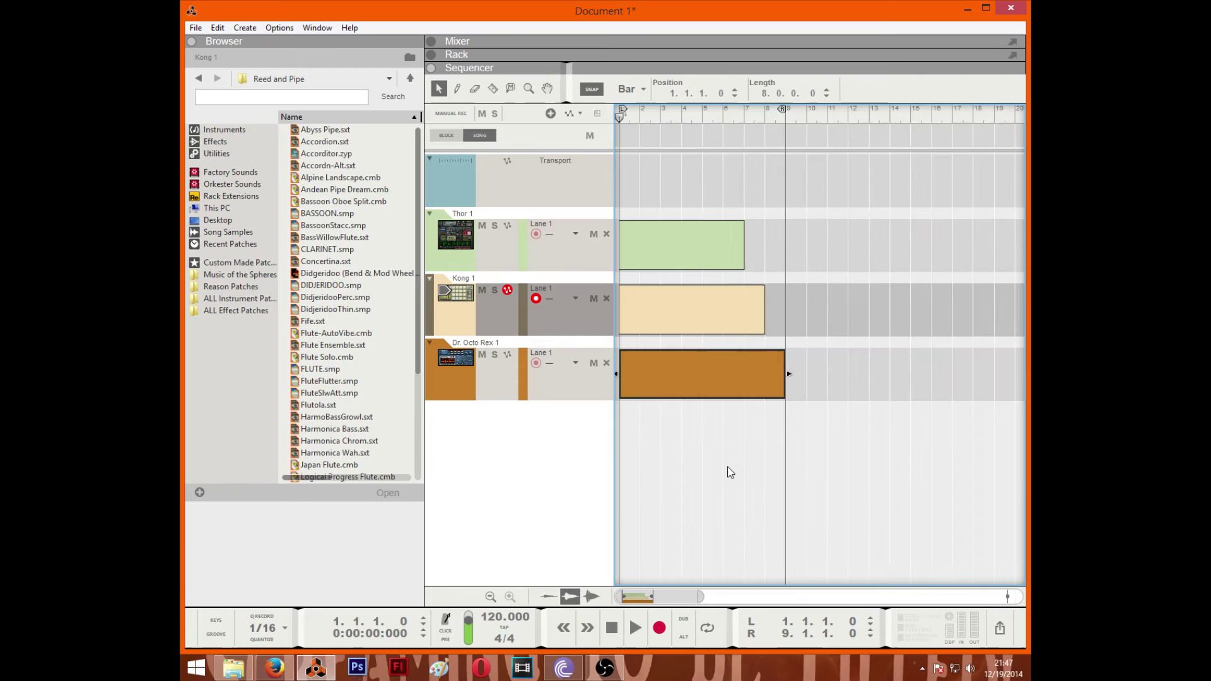
Zoom the arrangement out horizontally to about bar 53 and back in to show about the first 14 bars
key("g")
key("g")
key("h")
key("h")
key("h")
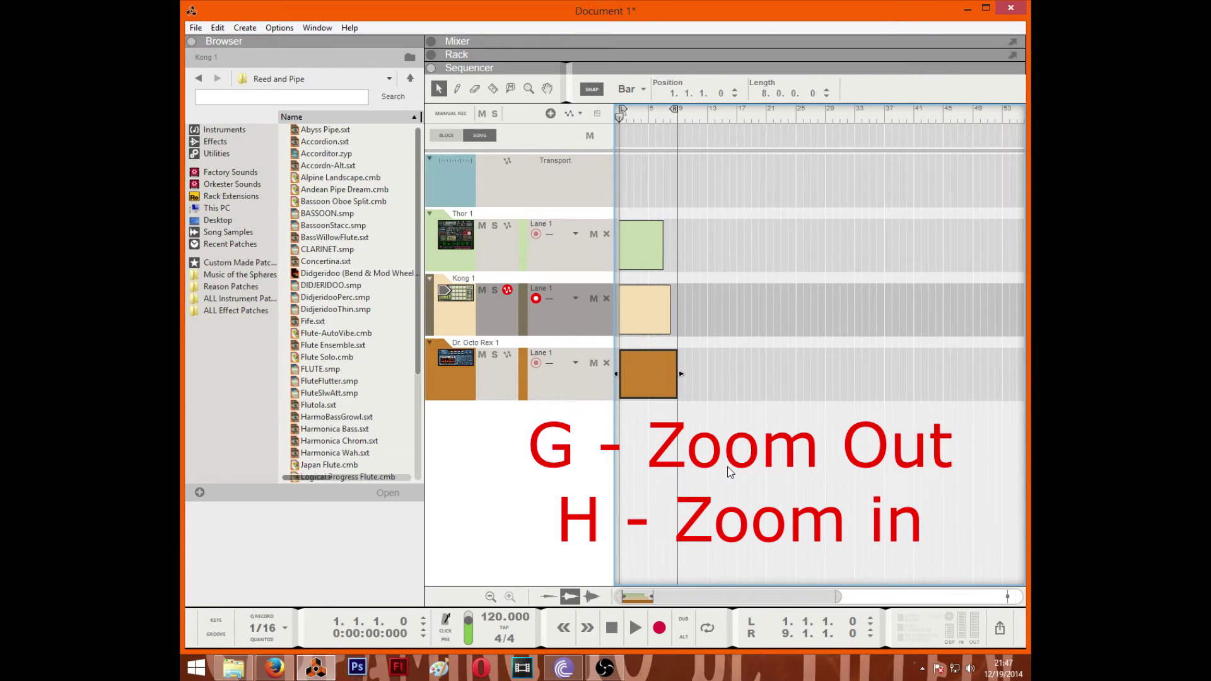
key("g")
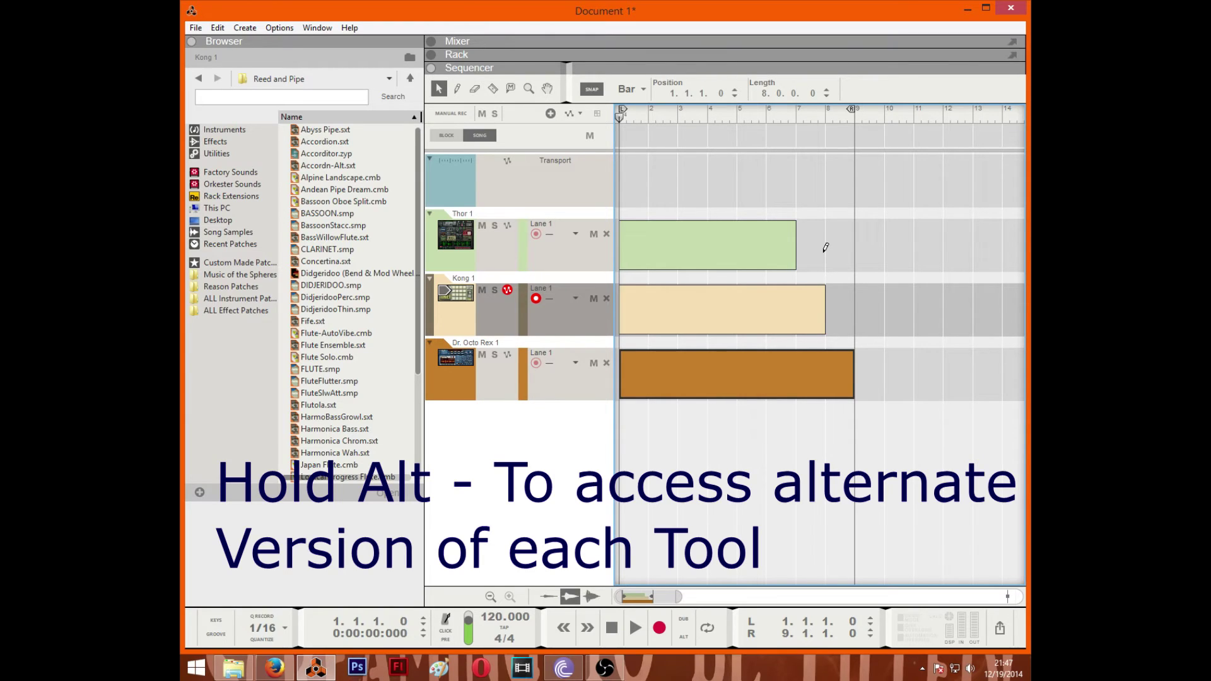
Try the temporary alternate version of the editing tools from Selection through Eraser, Razor, Mute and Magnify, ending with the Hand tool active
key("alt")
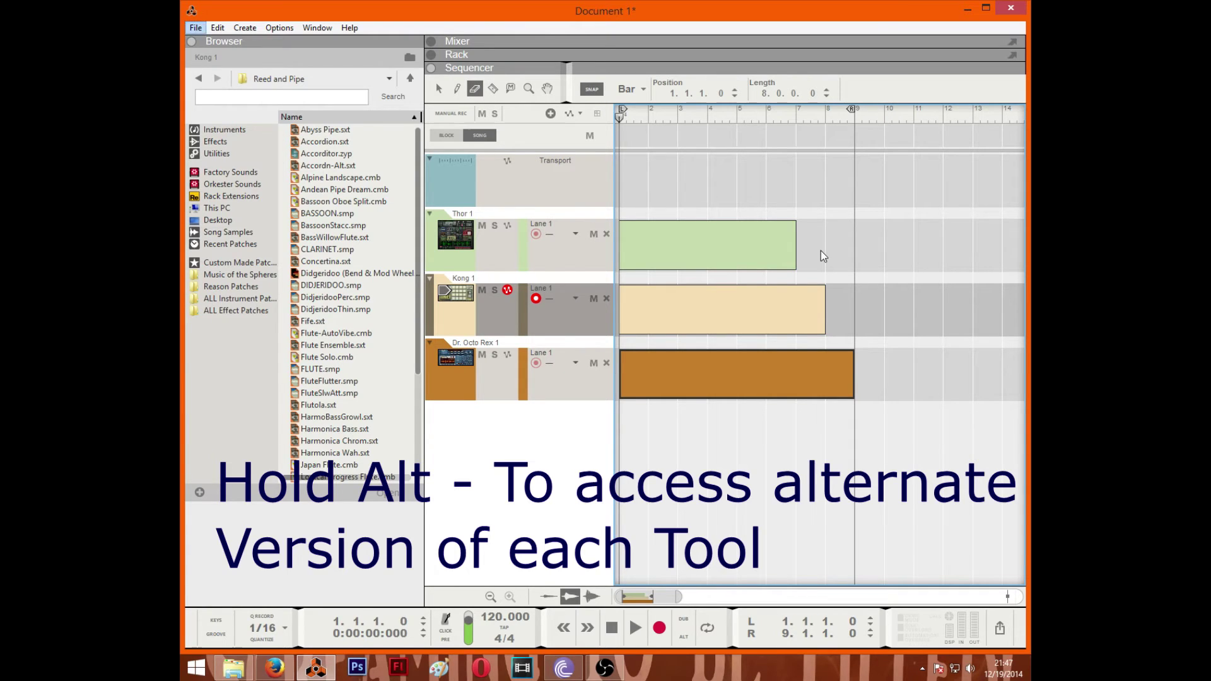
key("alt")
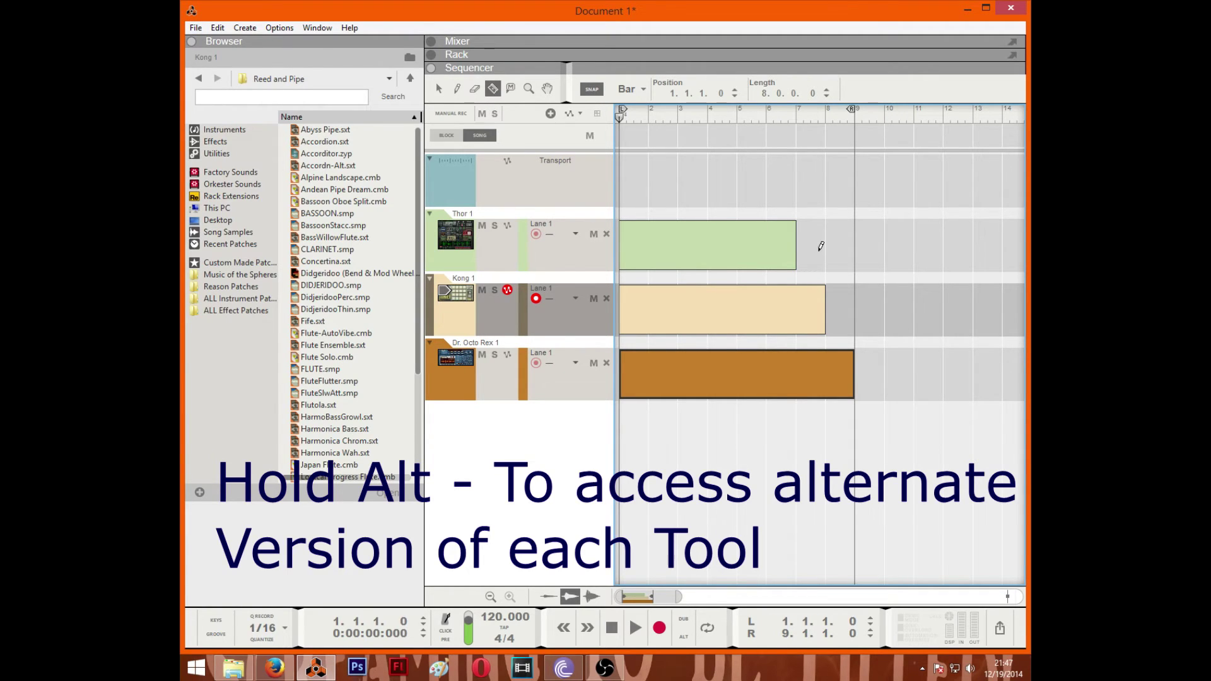
key("alt")
left_click(511, 89)
left_click(529, 89)
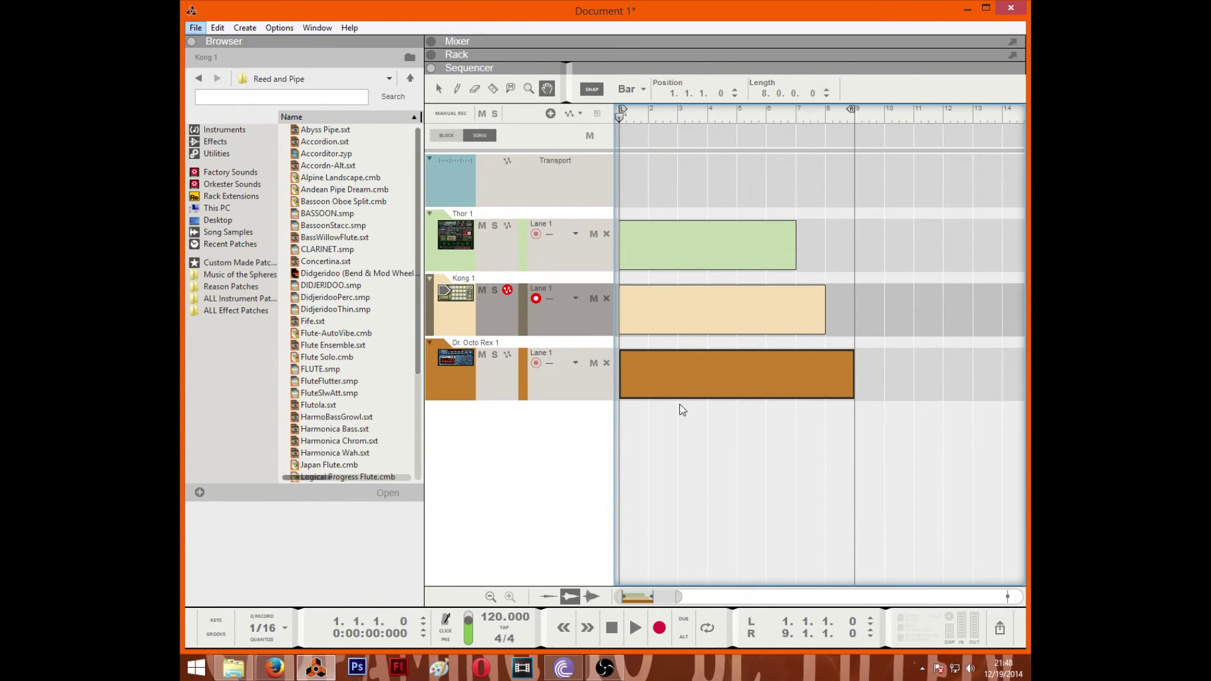
Zoom the track heights out and in vertically several times with the sequencer's zoom controls, ending at the tall lane height
mouse_move(650, 599)
left_mouse_down()
mouse_move(678, 599)
mouse_move(645, 600)
left_mouse_up()
left_click(491, 598)
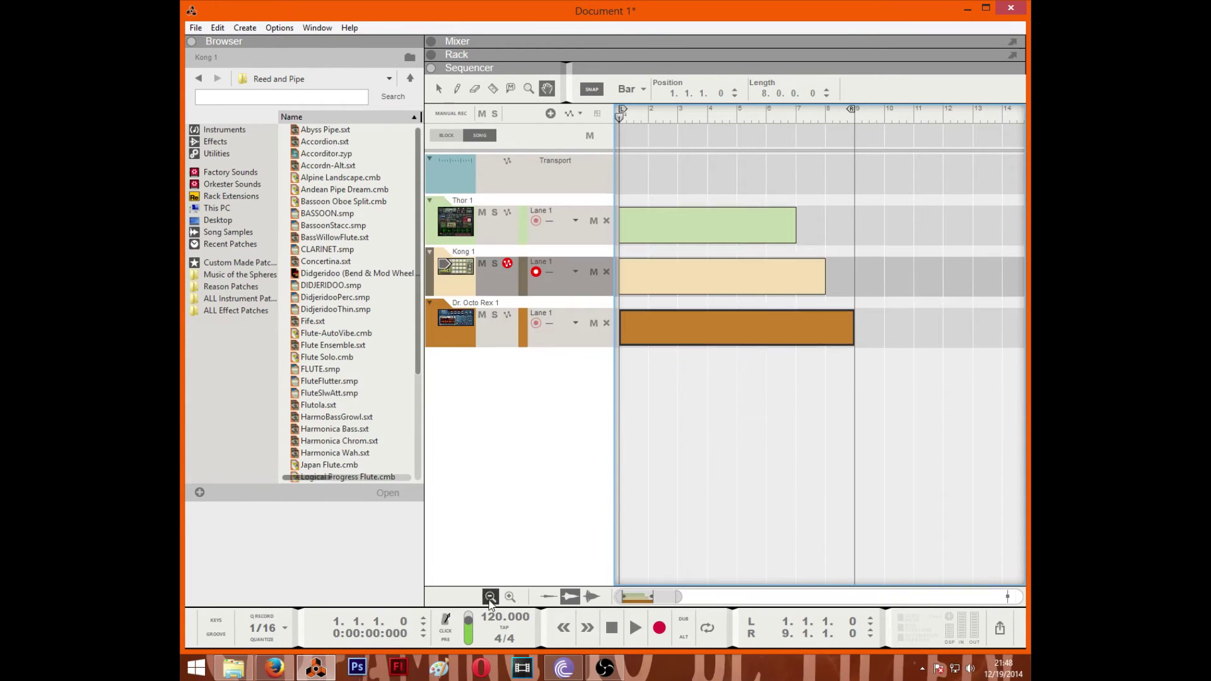
left_click(490, 597)
left_click(490, 598)
left_click(510, 599)
left_click(511, 599)
left_click(511, 599)
left_click(491, 596)
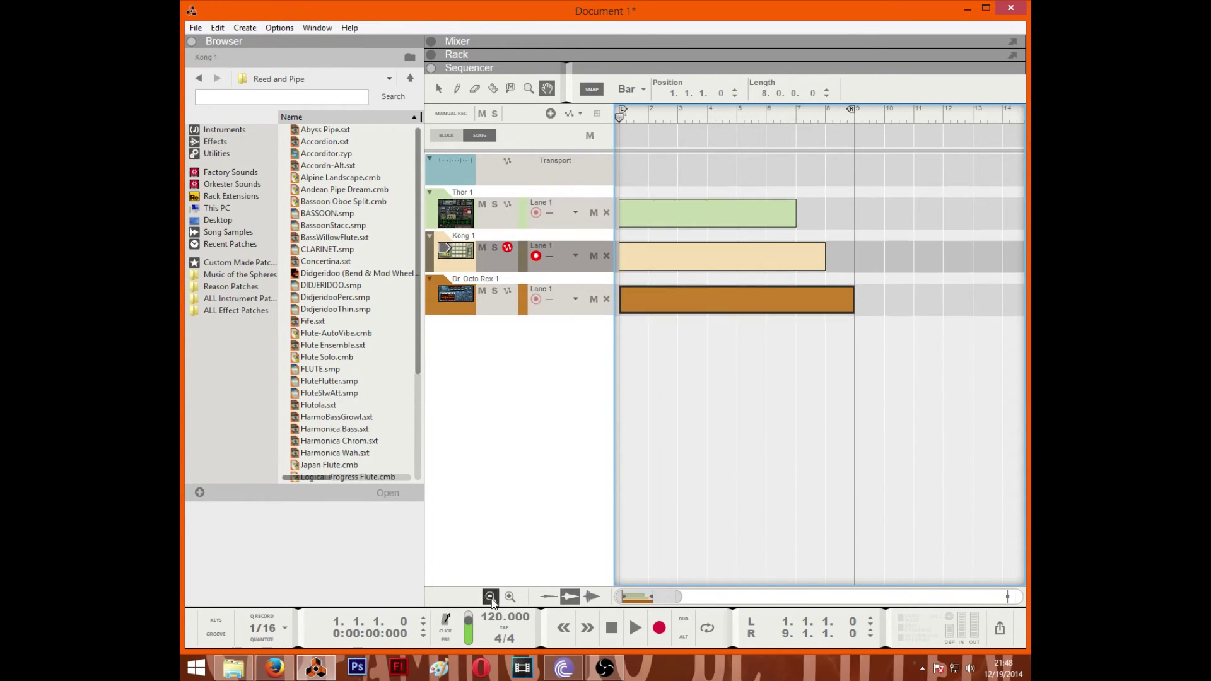
left_click(490, 597)
left_click(491, 596)
left_click(510, 597)
left_click(510, 596)
left_click(509, 599)
left_click(490, 598)
left_click(491, 597)
left_click(491, 598)
left_click(509, 598)
left_click(509, 598)
left_click(509, 598)
left_click(508, 598)
left_click(490, 597)
left_click(491, 596)
left_click(509, 597)
left_click(510, 596)
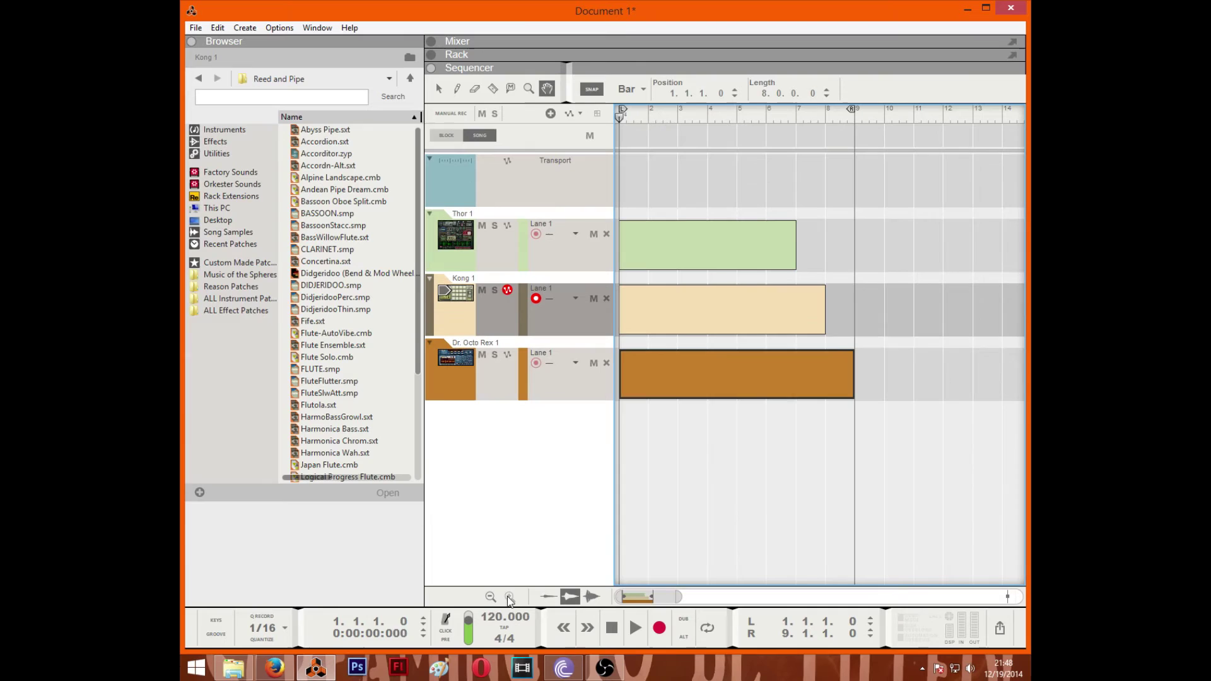
Shrink the tracks vertically to thin lanes and enlarge them again by scroll zooming, ending at the tall lane height
scroll(577, 460, "down", 3)
scroll(585, 452, "up", 3)
scroll(605, 453, "down", 5)
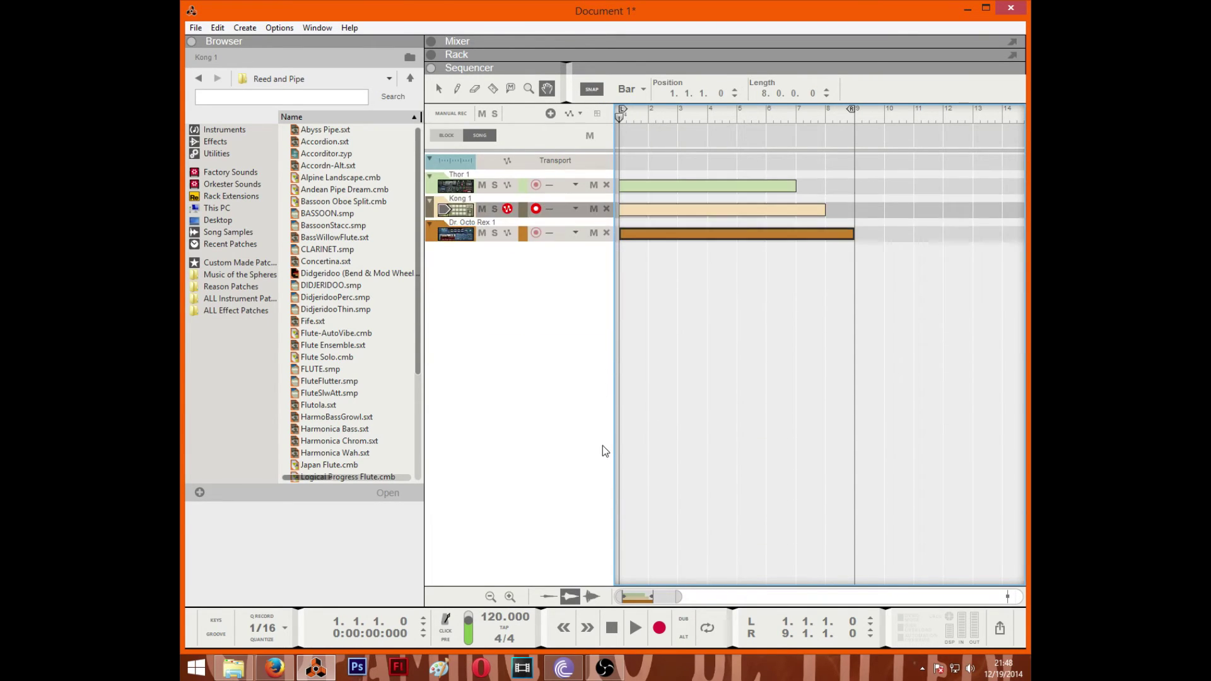
scroll(610, 447, "up", 5)
scroll(621, 440, "down", 5)
scroll(623, 454, "up", 4)
scroll(622, 453, "up", 2)
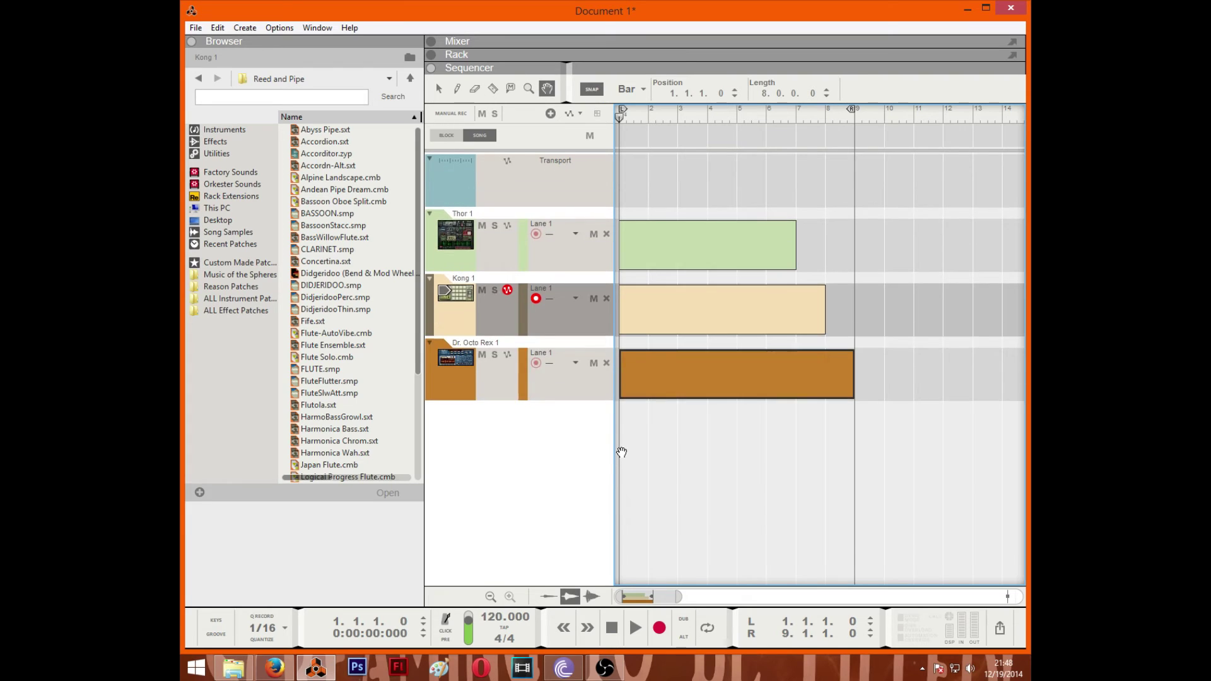
scroll(621, 454, "down", 4)
scroll(619, 461, "up", 4)
Widen the arrangement view to about the first 20 bars, and stop the transport
left_click_drag(687, 609, 553, 550)
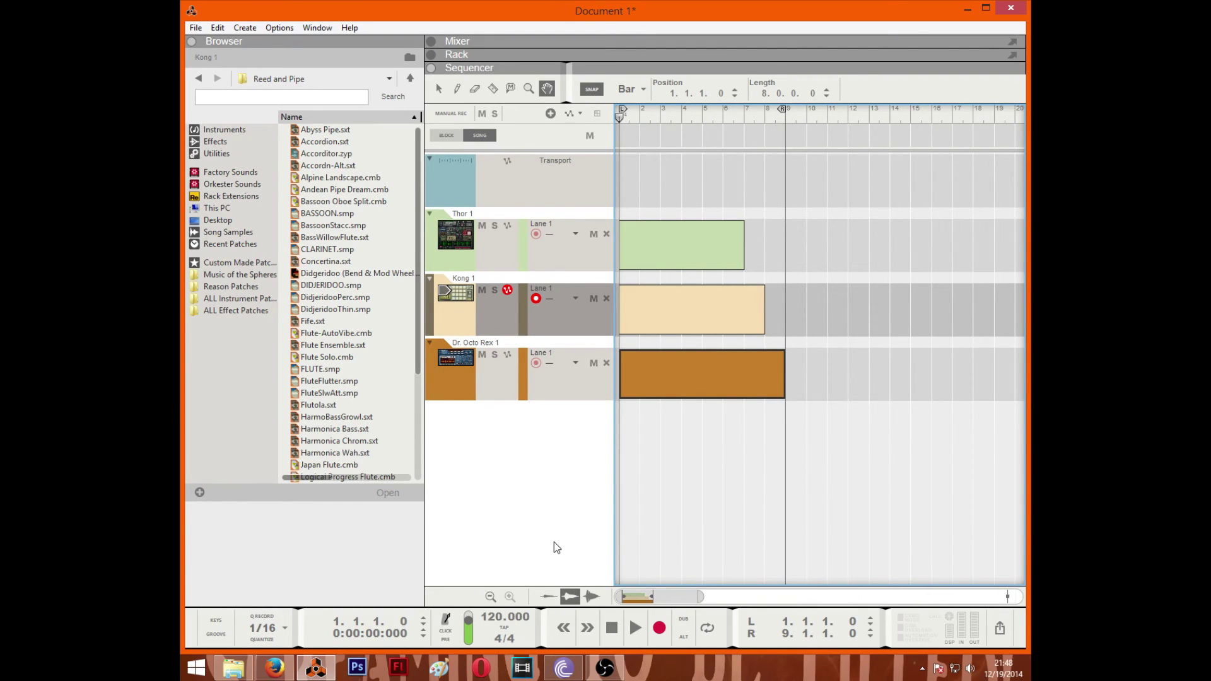
left_click(613, 628)
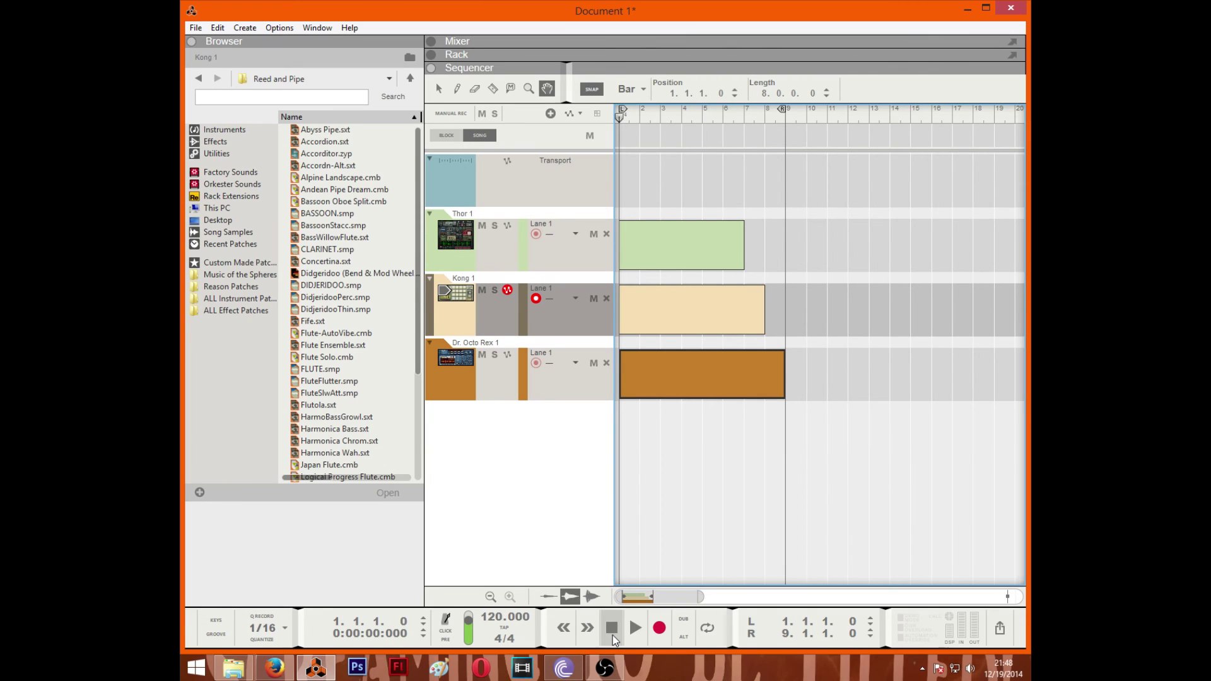